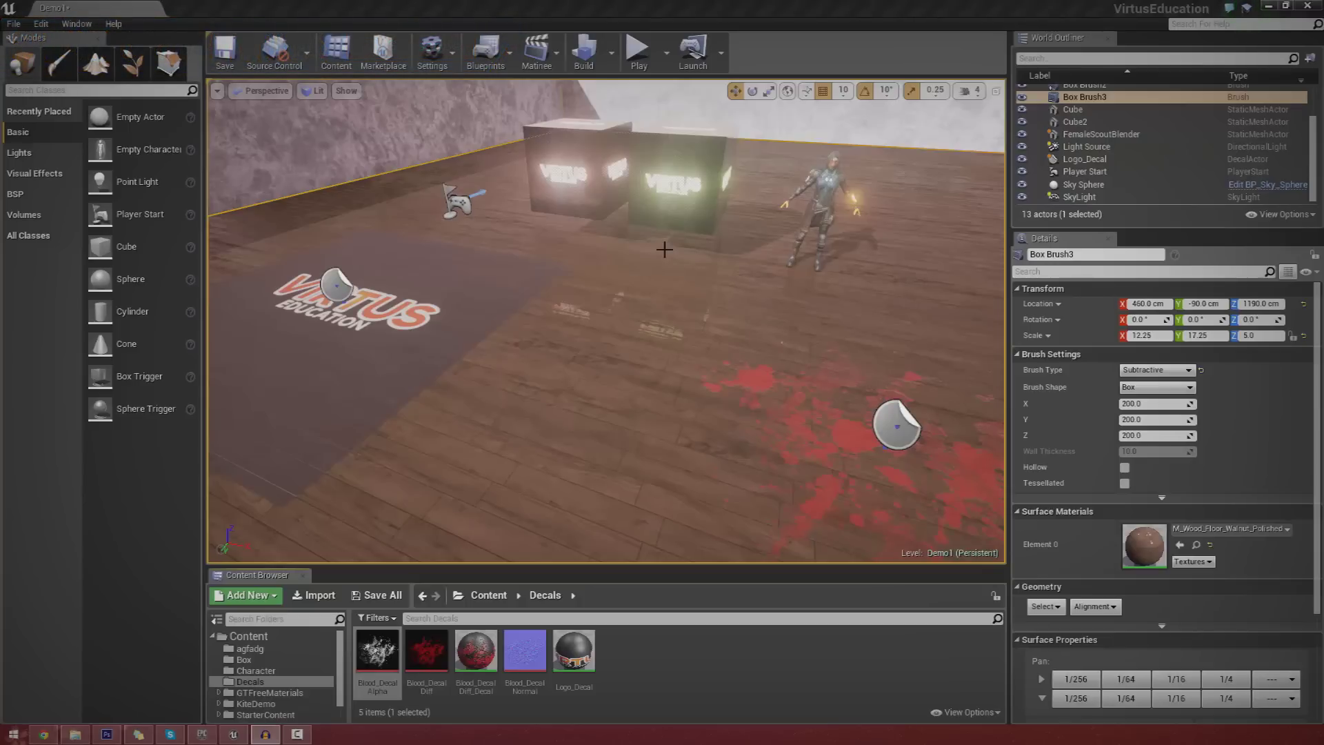
Step: Select the blood splatter decal on the wooden floor and examine its projection and bounds from near and far
right_click_drag(669, 342, 745, 334)
mouse_move(653, 416)
right_mouse_down()
mouse_move(538, 427)
mouse_move(653, 417)
right_mouse_up()
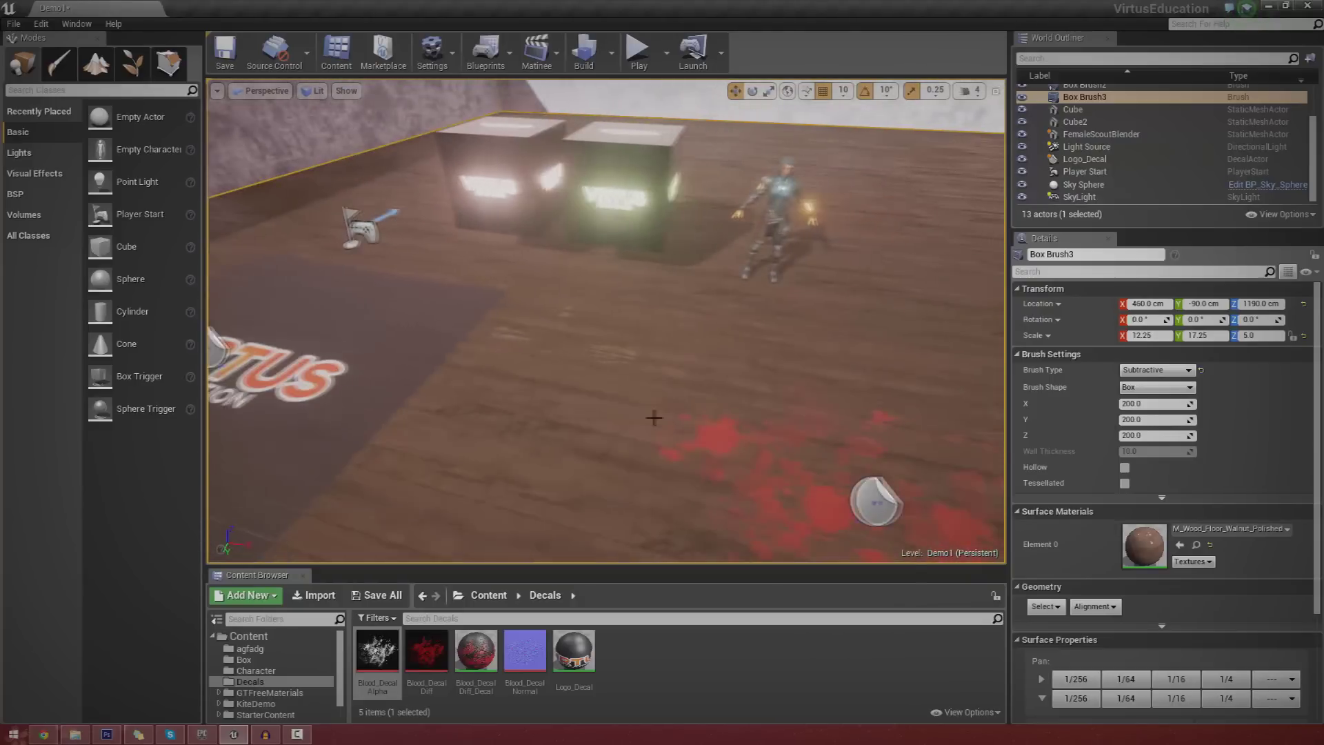
left_click(845, 491)
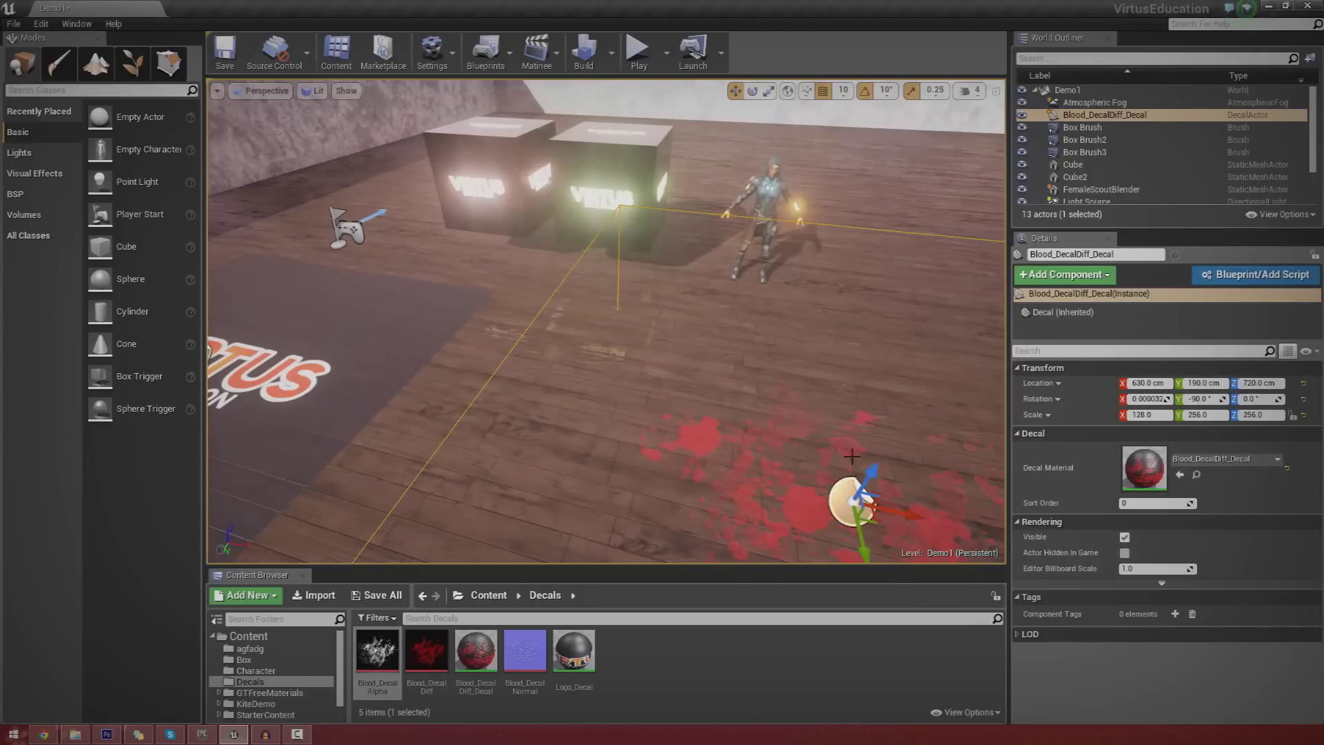
mouse_move(852, 456)
right_mouse_down()
mouse_move(869, 503)
mouse_move(793, 500)
mouse_move(814, 448)
mouse_move(845, 476)
mouse_move(862, 448)
mouse_move(827, 482)
mouse_move(841, 448)
mouse_move(858, 452)
right_mouse_up()
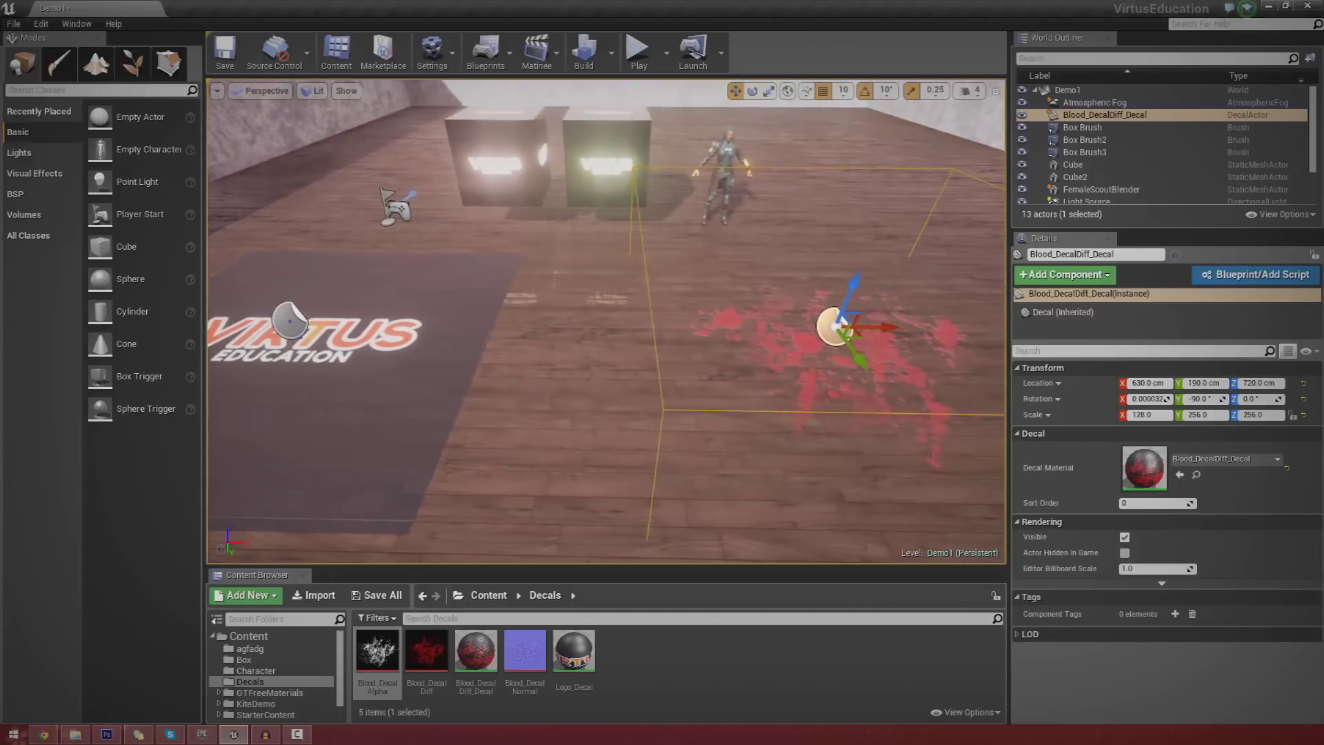
left_click_drag(766, 441, 832, 410)
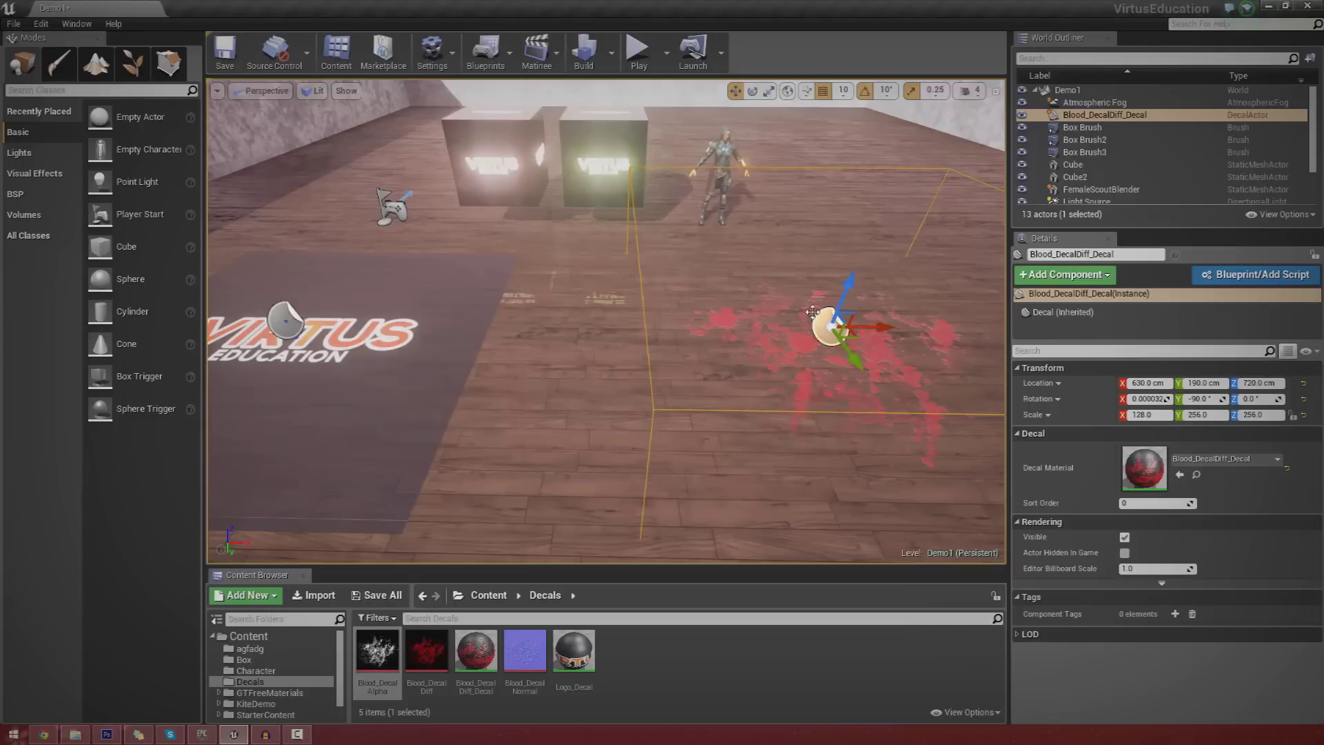
right_click_drag(900, 325, 831, 322)
left_click_drag(830, 322, 559, 311)
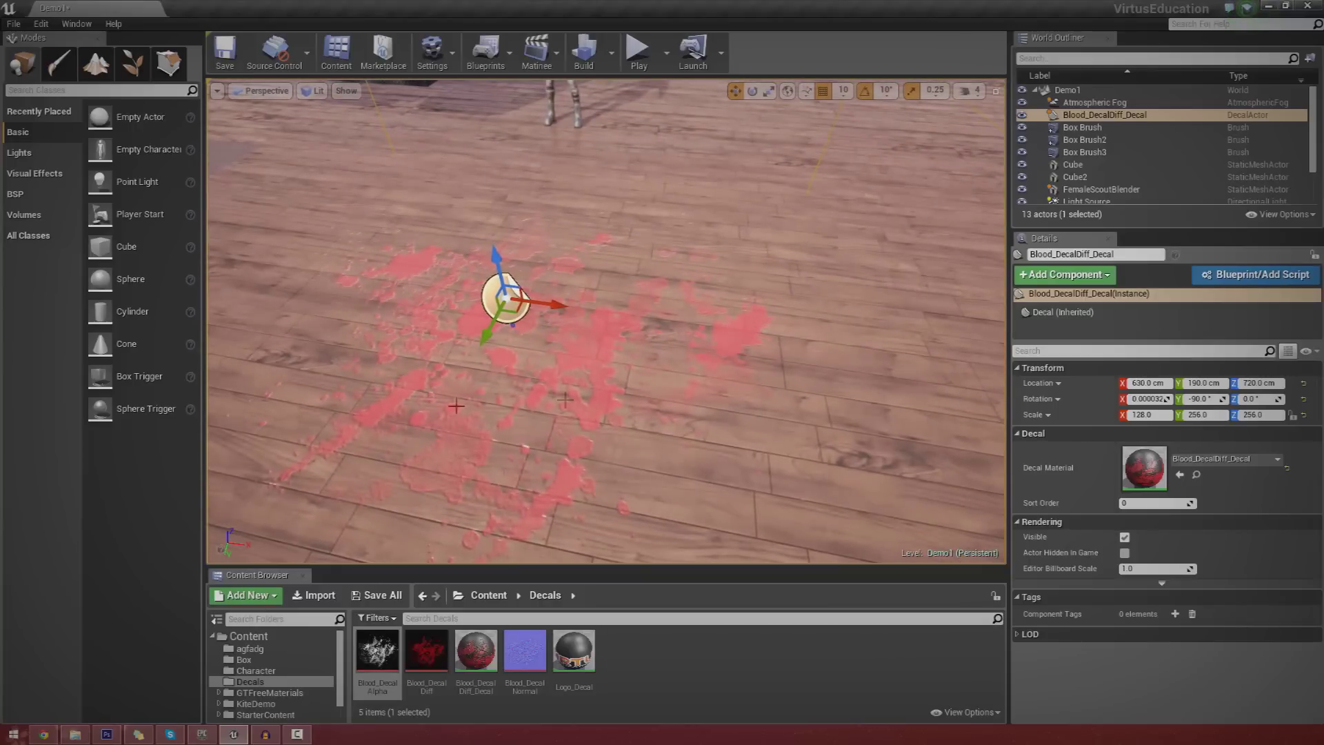
right_click_drag(736, 379, 786, 348)
right_click_drag(610, 324, 578, 356)
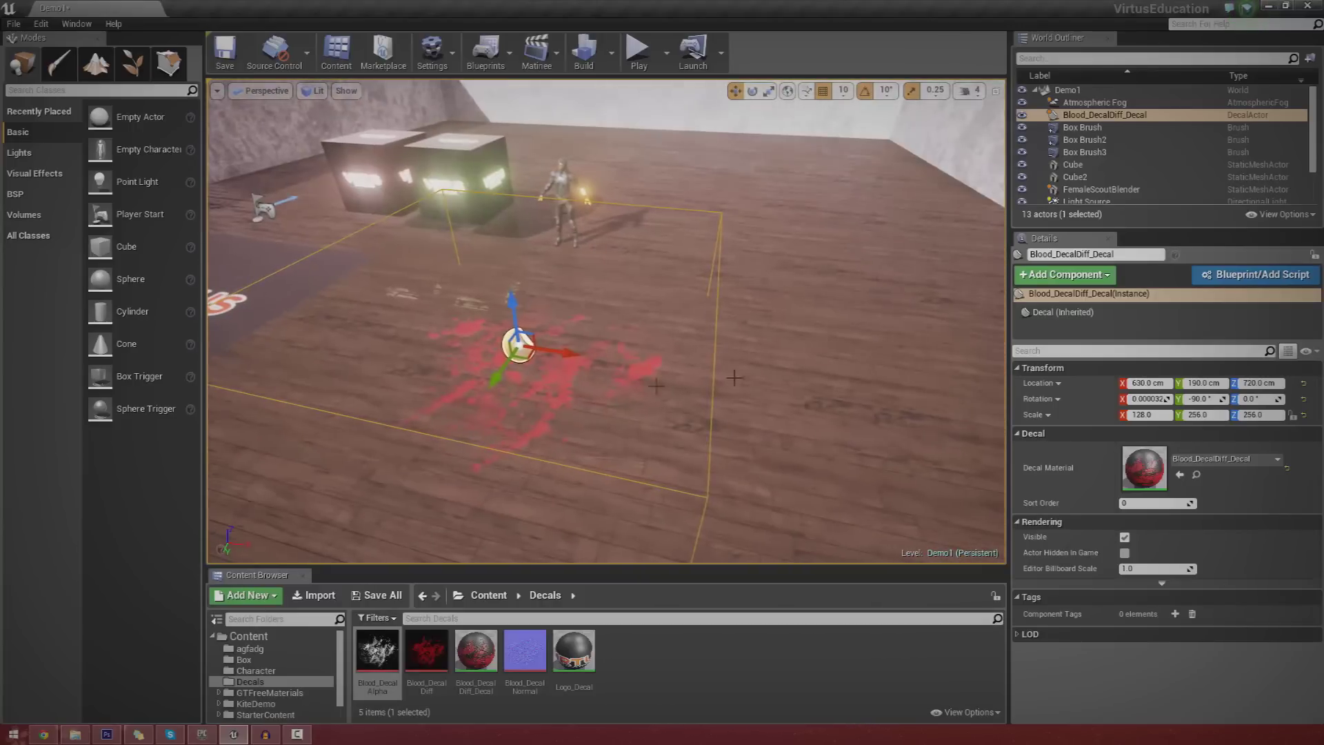
left_click_drag(570, 355, 501, 410)
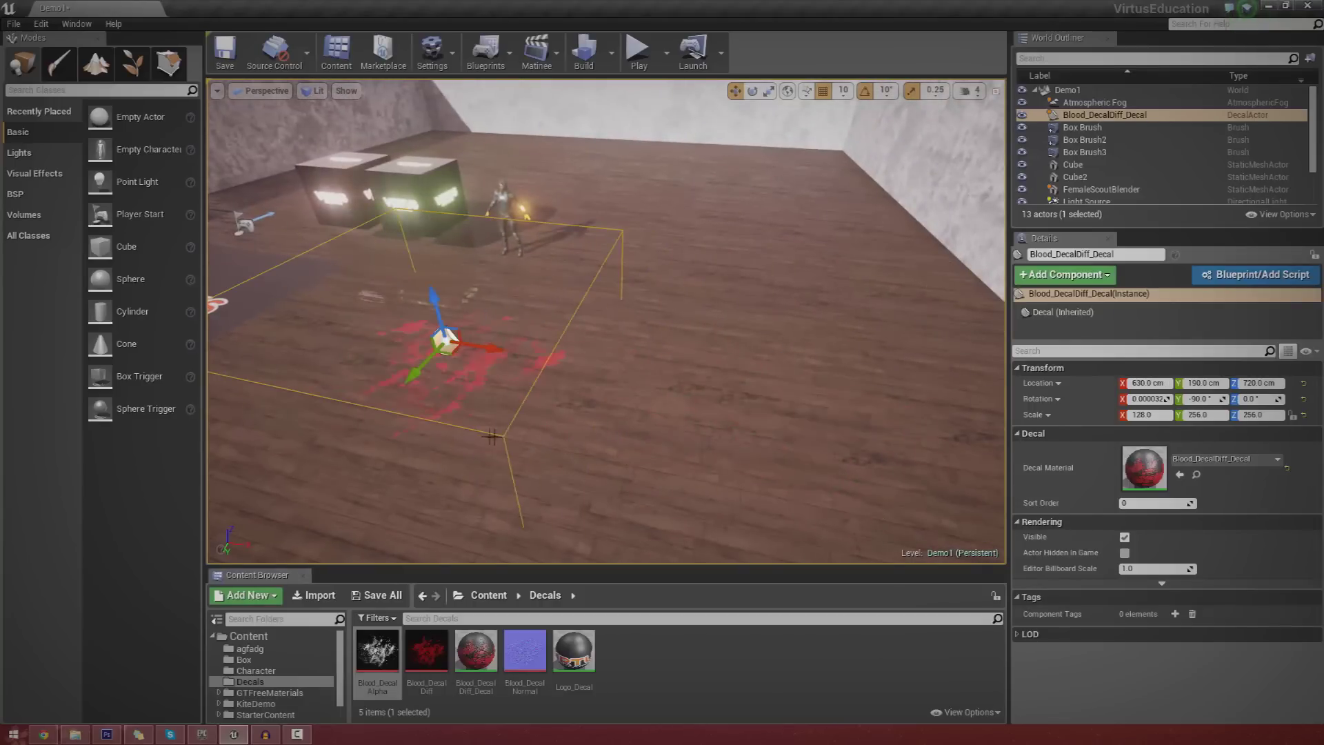
Step: Move the blood decal beside the wall at X 1500 cm, Y -100 cm and rotate it to project onto the wall
left_click_drag(413, 373, 985, 328)
key("f")
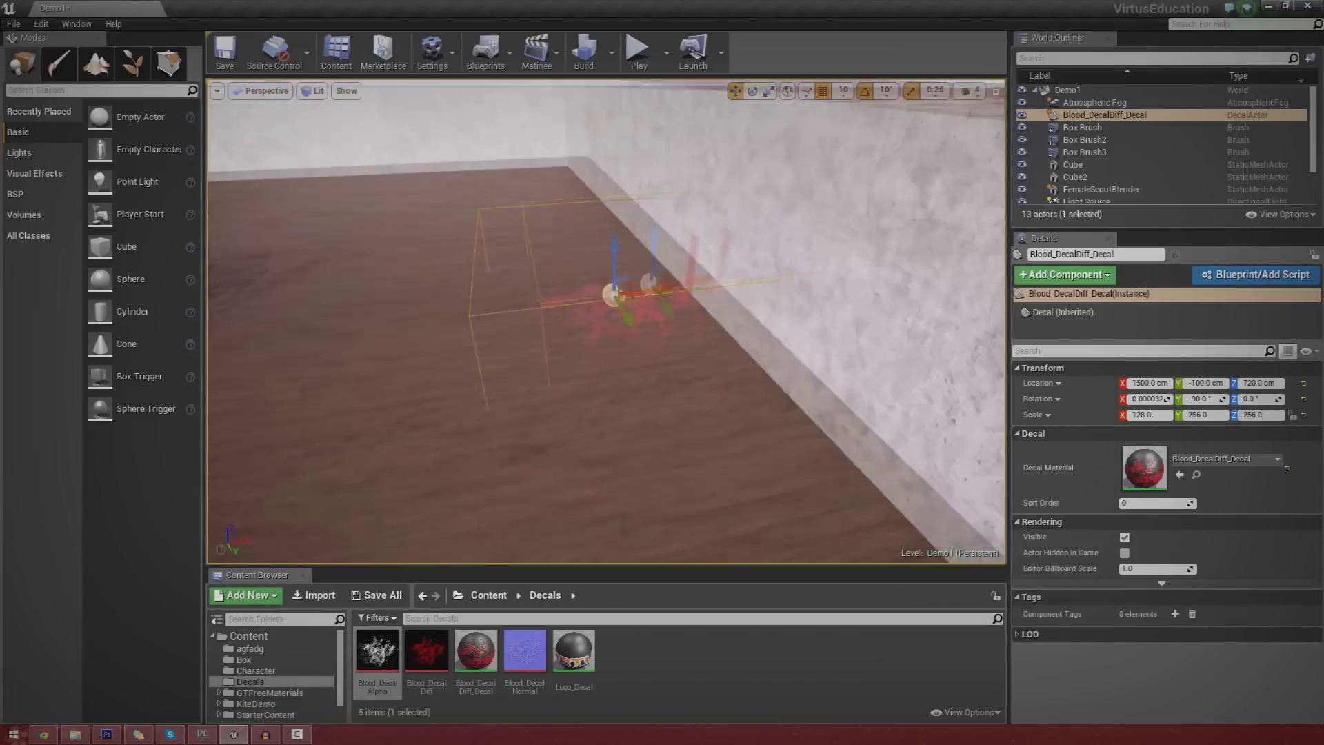
left_click(752, 93)
left_click_drag(562, 320, 511, 353)
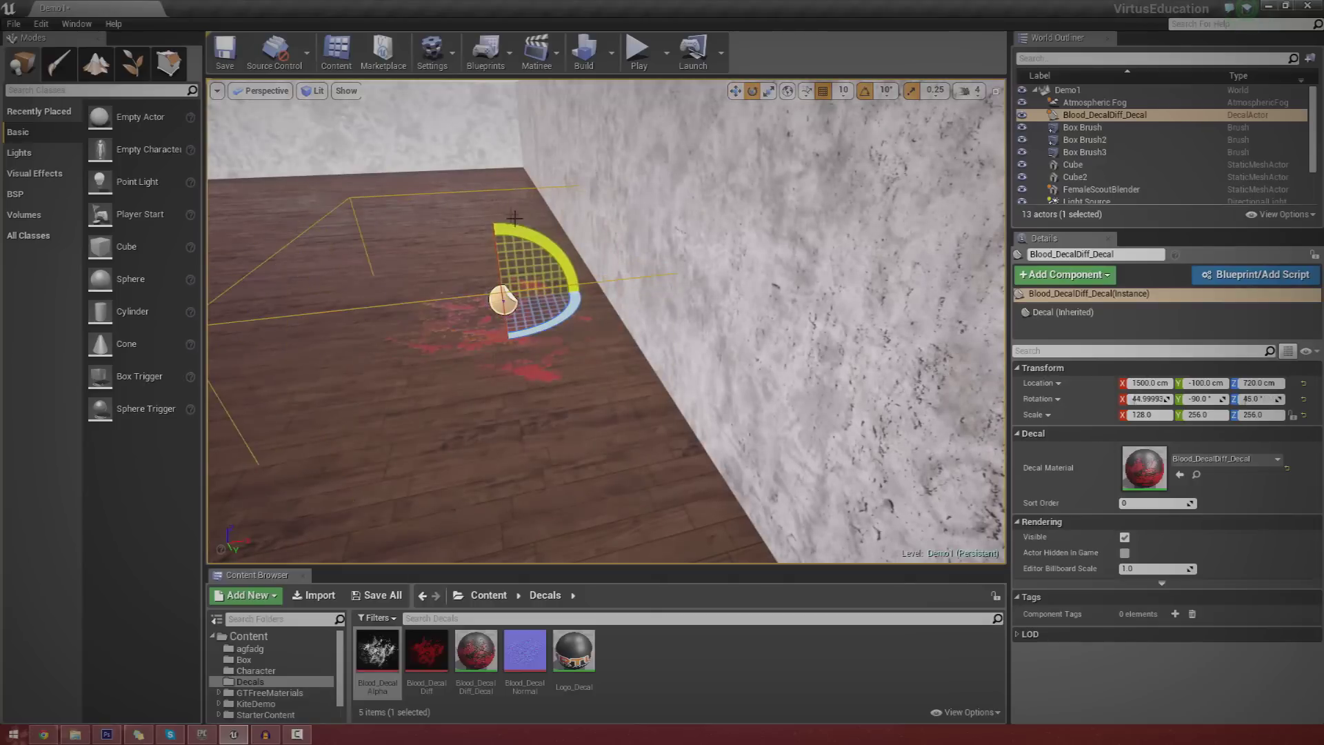
left_click_drag(564, 269, 500, 220)
Step: Shift the blood decal against the wall at X 1680 cm and raise it to Z 880 cm, clear of the floor
left_click(736, 90)
left_click_drag(560, 298, 652, 298)
key("a")
right_click_drag(652, 298, 786, 295)
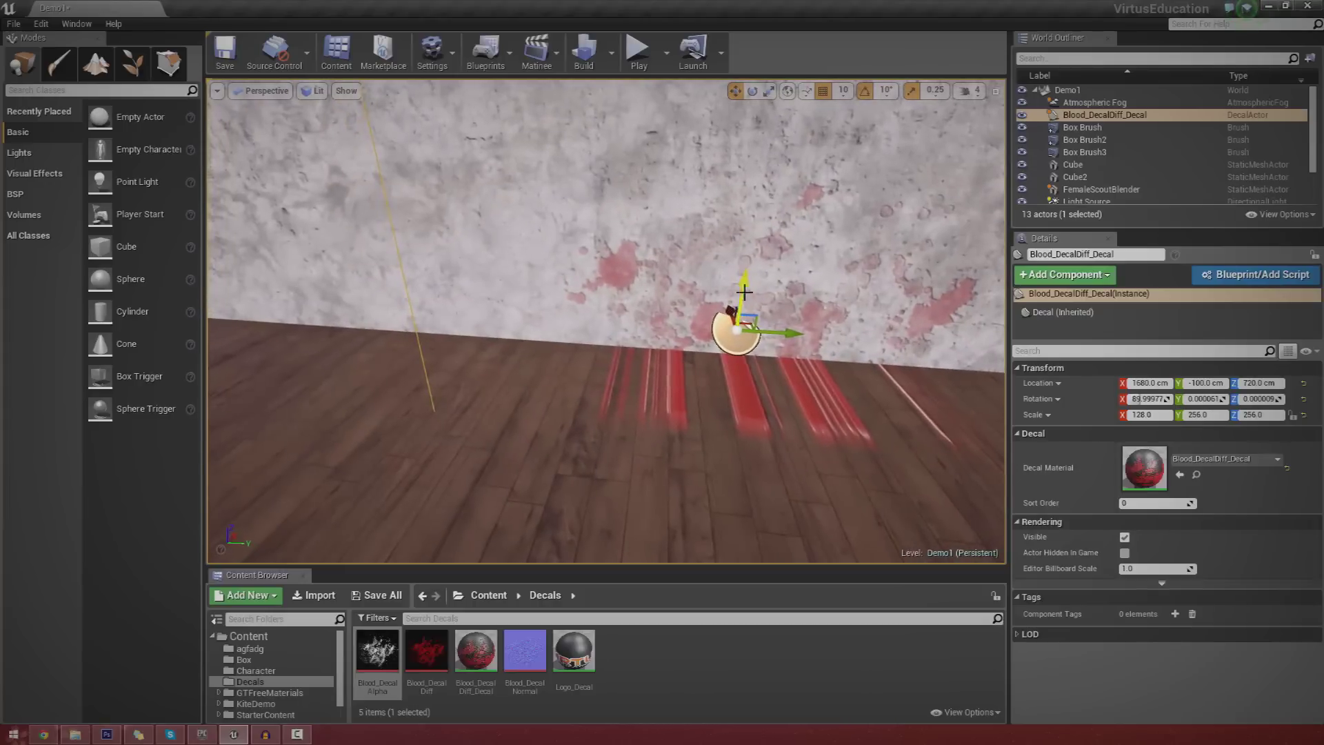
left_click_drag(746, 293, 759, 166)
Step: Examine the blood decal projected on the wall from close up and from across the level
right_click_drag(793, 287, 679, 308)
key("s")
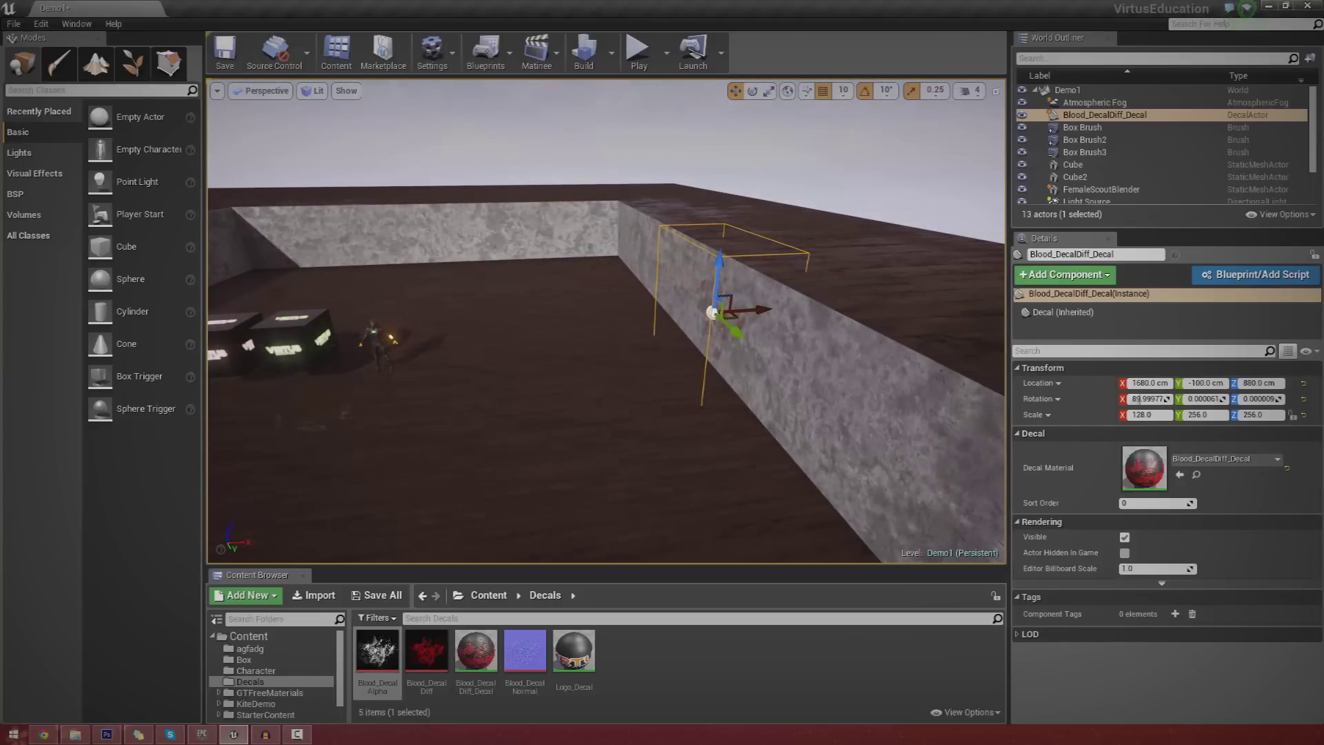
key("f")
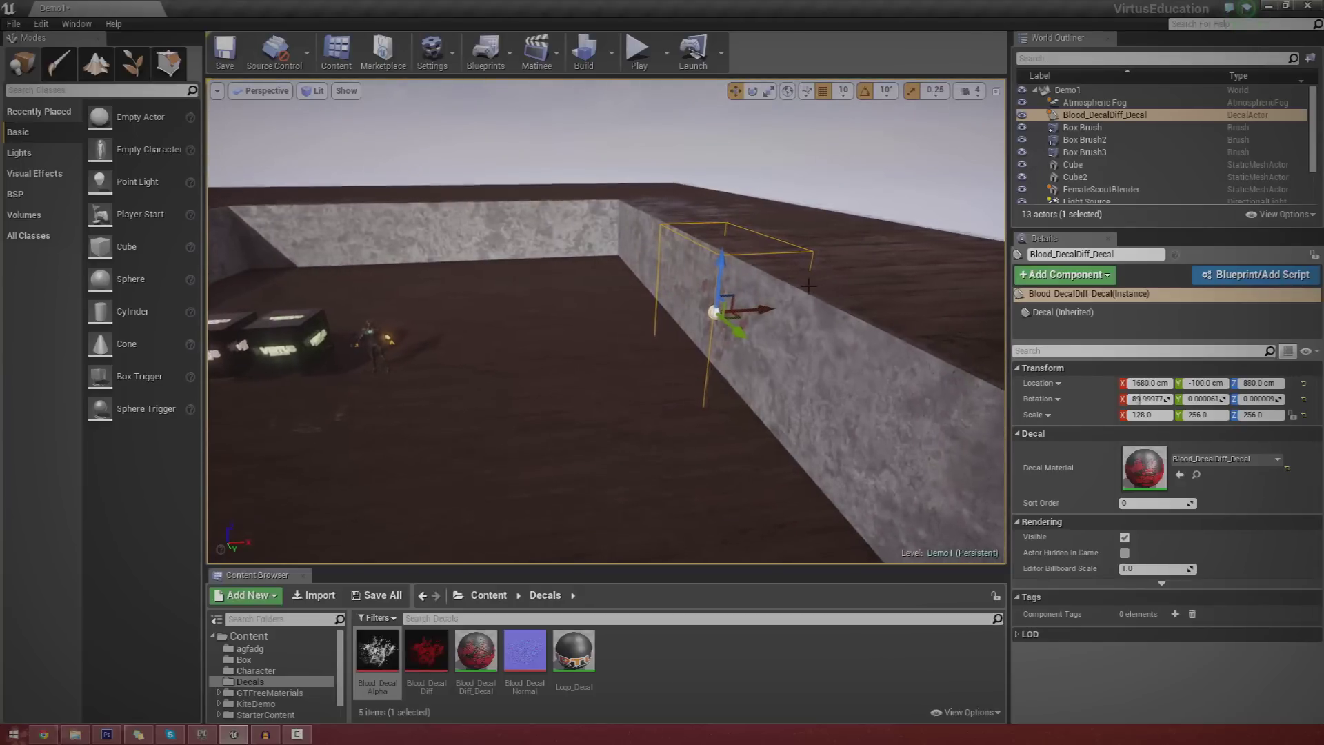
key("s")
right_click_drag(809, 285, 809, 285)
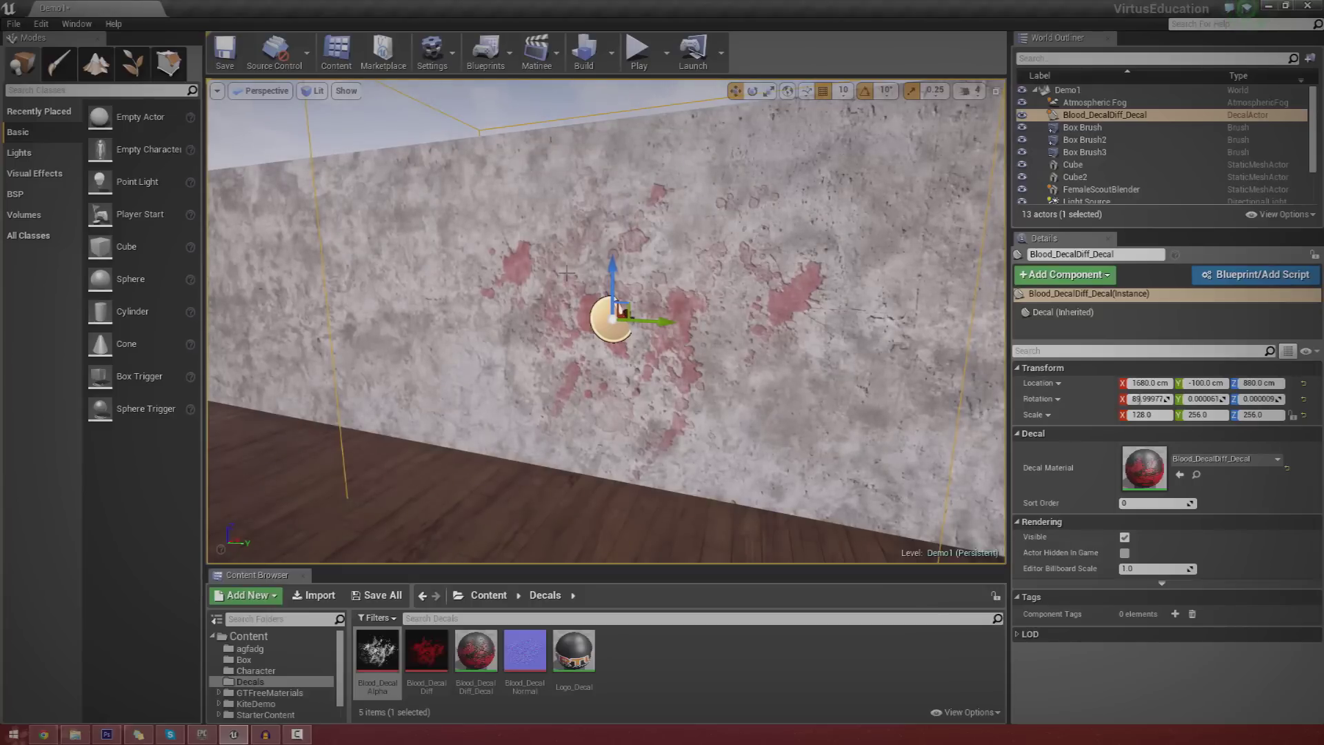
key("d")
right_click_drag(561, 282, 331, 331)
key("s")
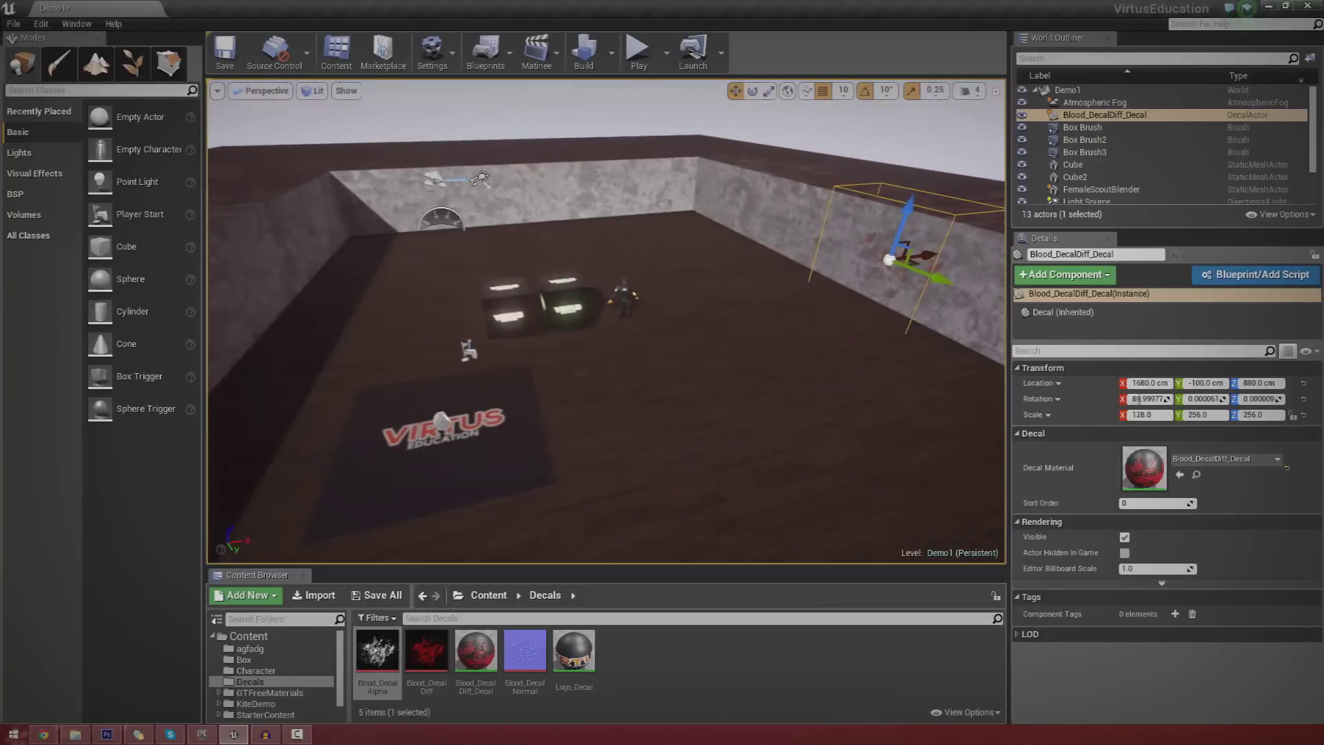
Step: Undo the blood decal's moves and rotations to put it back at its original place on the floor
left_click_drag(909, 212, 895, 249)
key("ctrl+z")
key("ctrl+z")
key("ctrl+z")
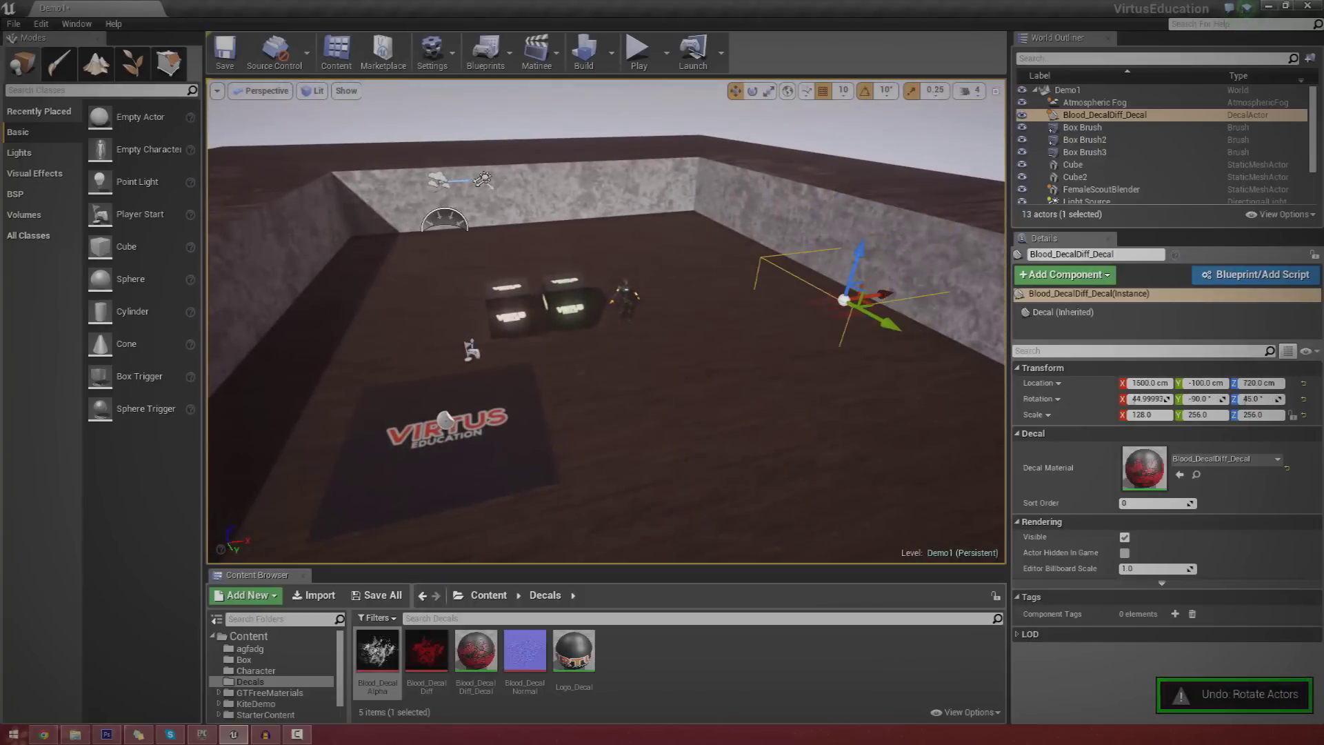
key("ctrl+z")
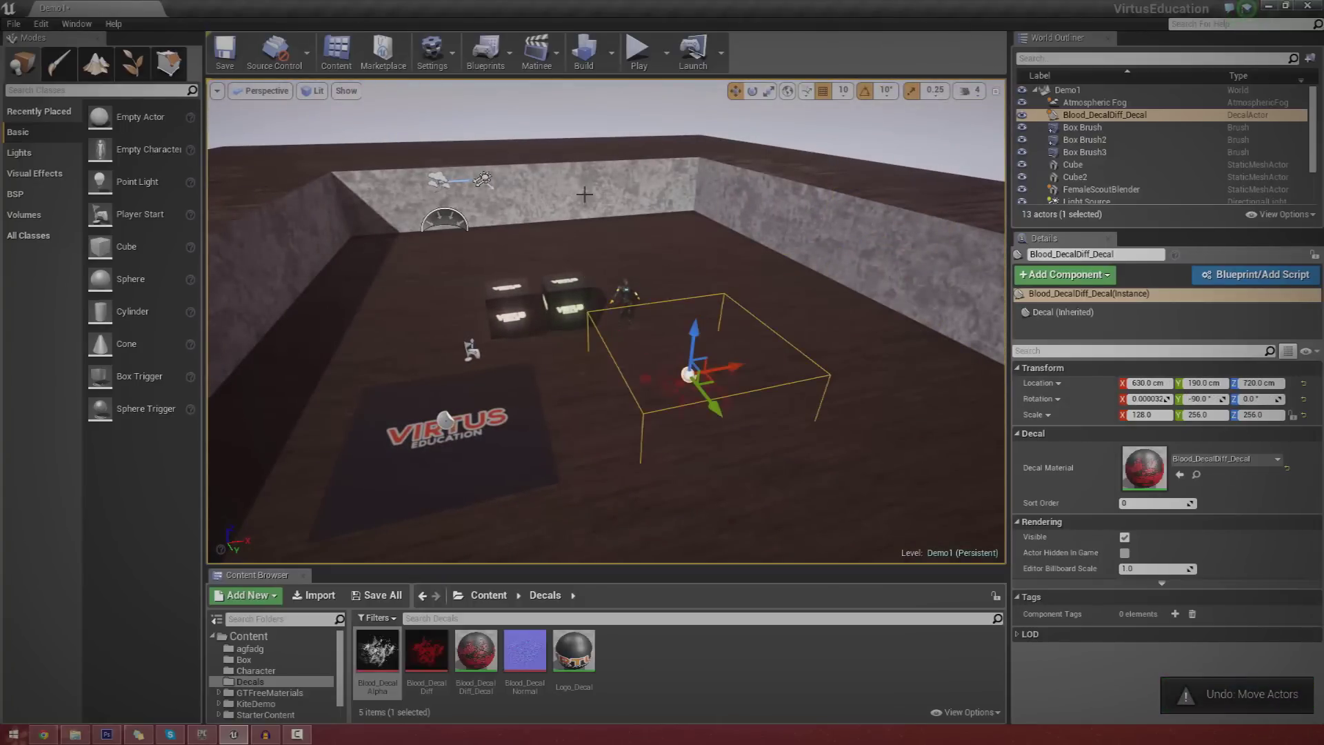
Step: Select the Virtus Education logo decal on the floor and examine its glowing lettering and dark background
key("w")
right_click_drag(607, 321, 634, 331)
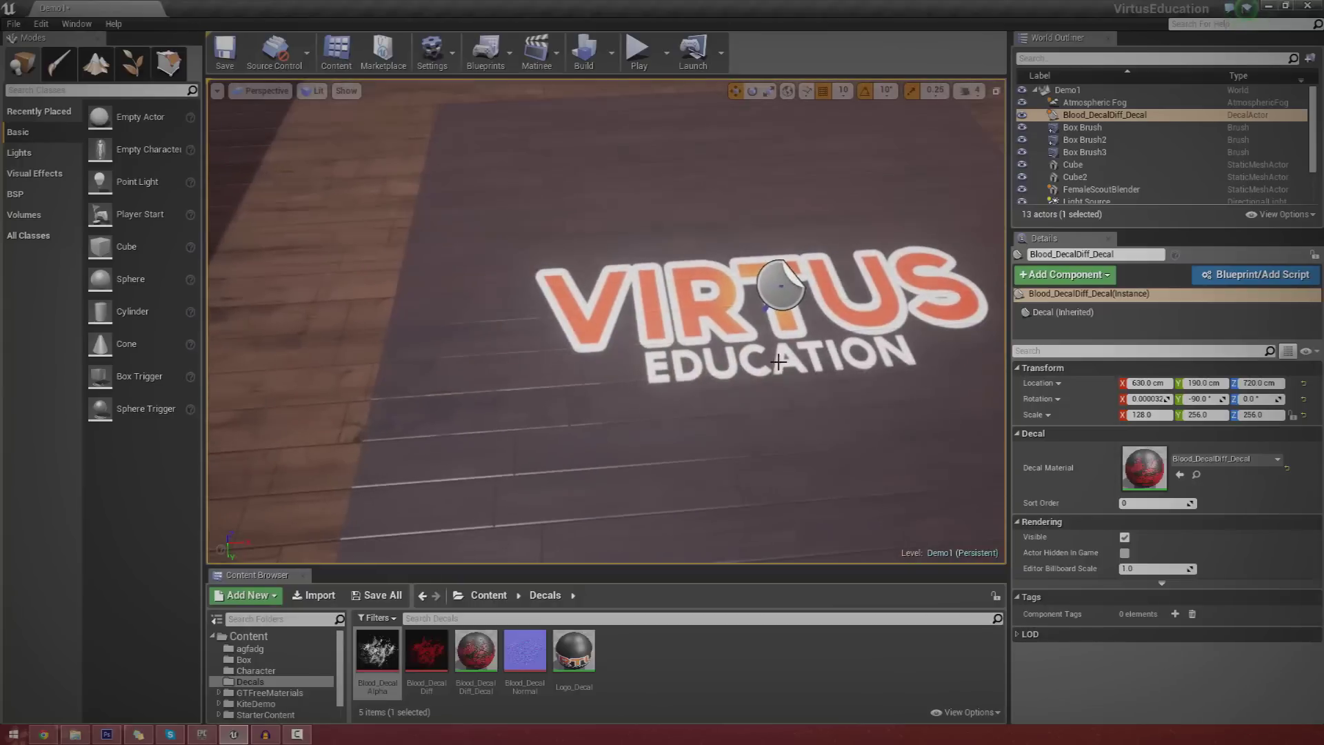
left_click(737, 278)
left_click(765, 291)
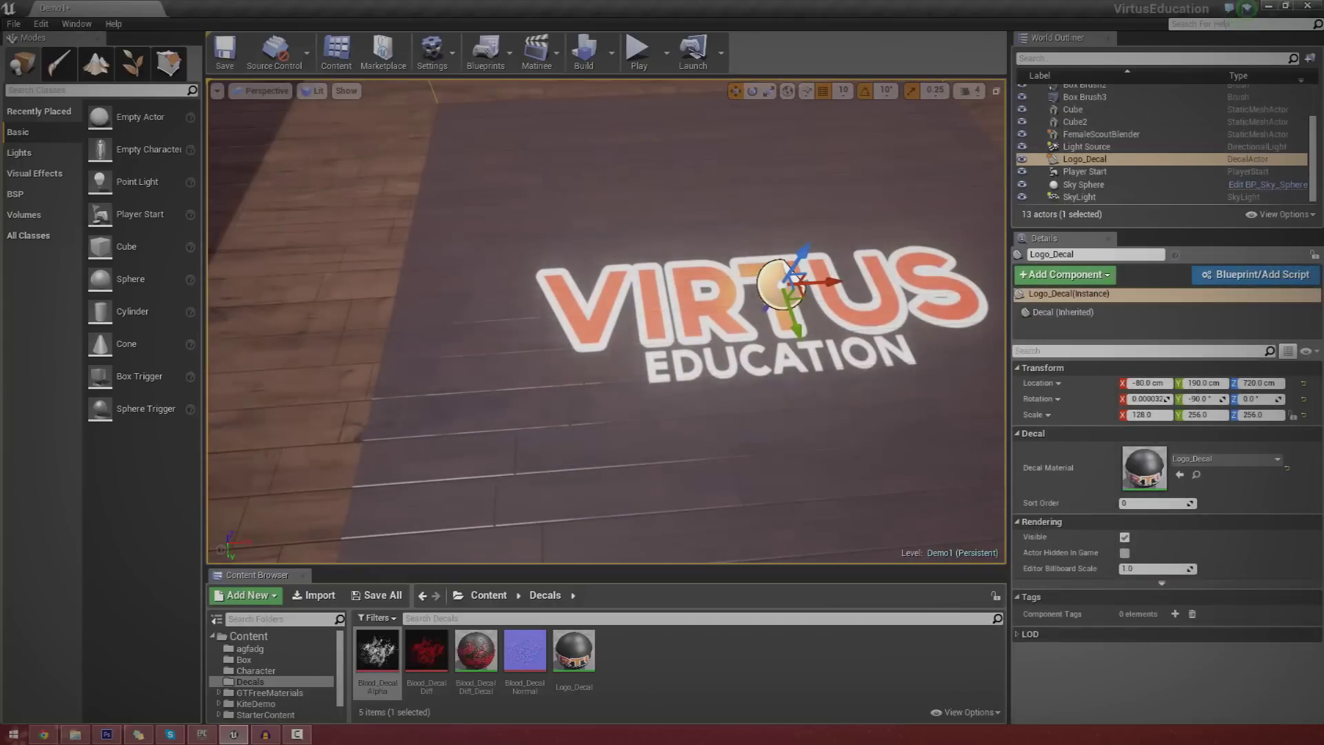
key("s")
right_click_drag(742, 329, 855, 324)
key("d")
right_click_drag(607, 321, 545, 298)
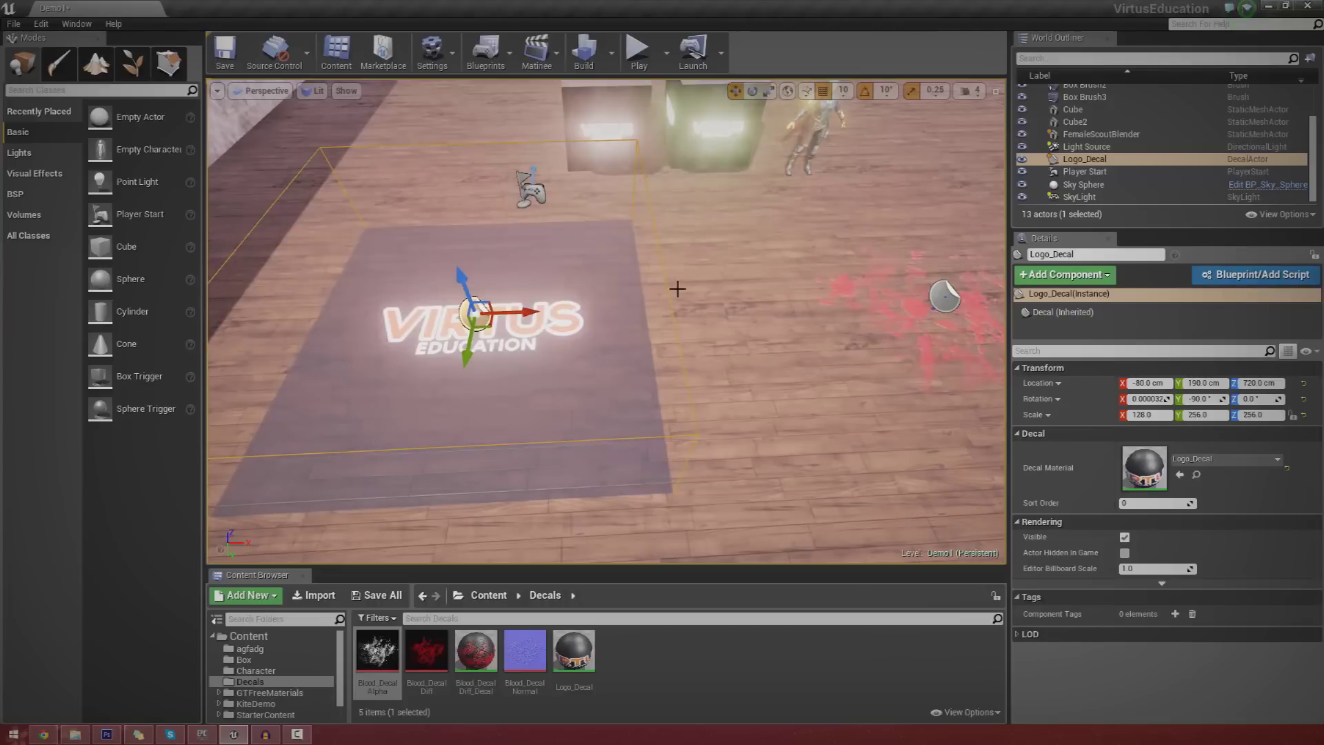
Step: Compare the blood decal on the floor with its diffuse texture opened from the Decals folder, and close the texture editor
key("d")
right_click_drag(678, 421, 733, 554)
key("a")
key("w")
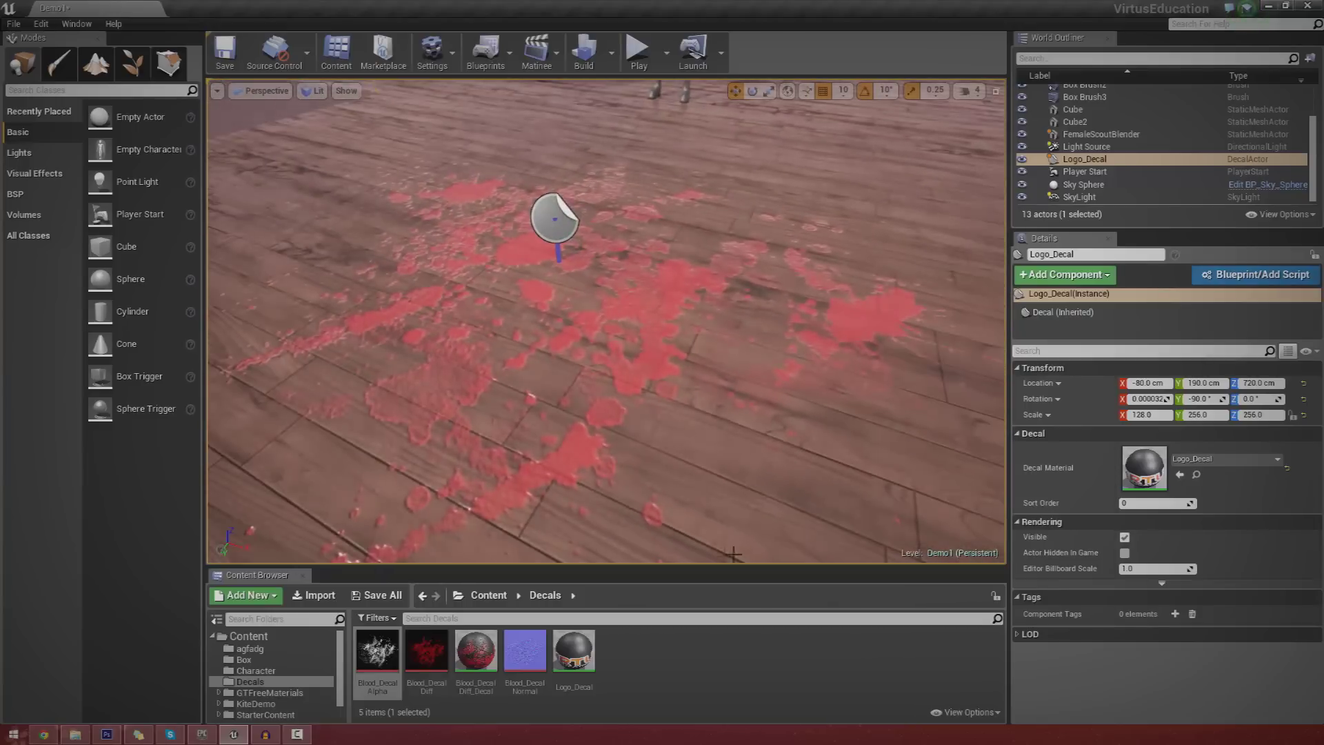
double_click(427, 649)
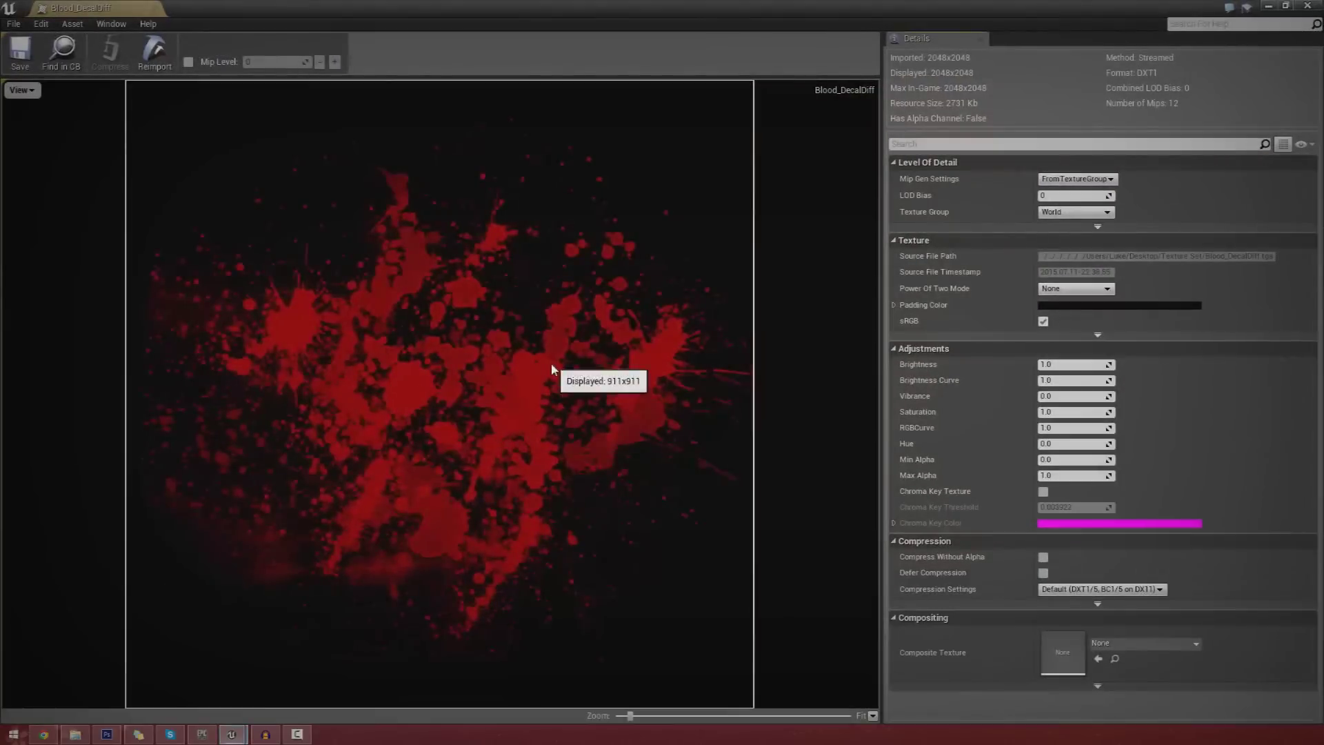
left_click_drag(329, 7, 867, 90)
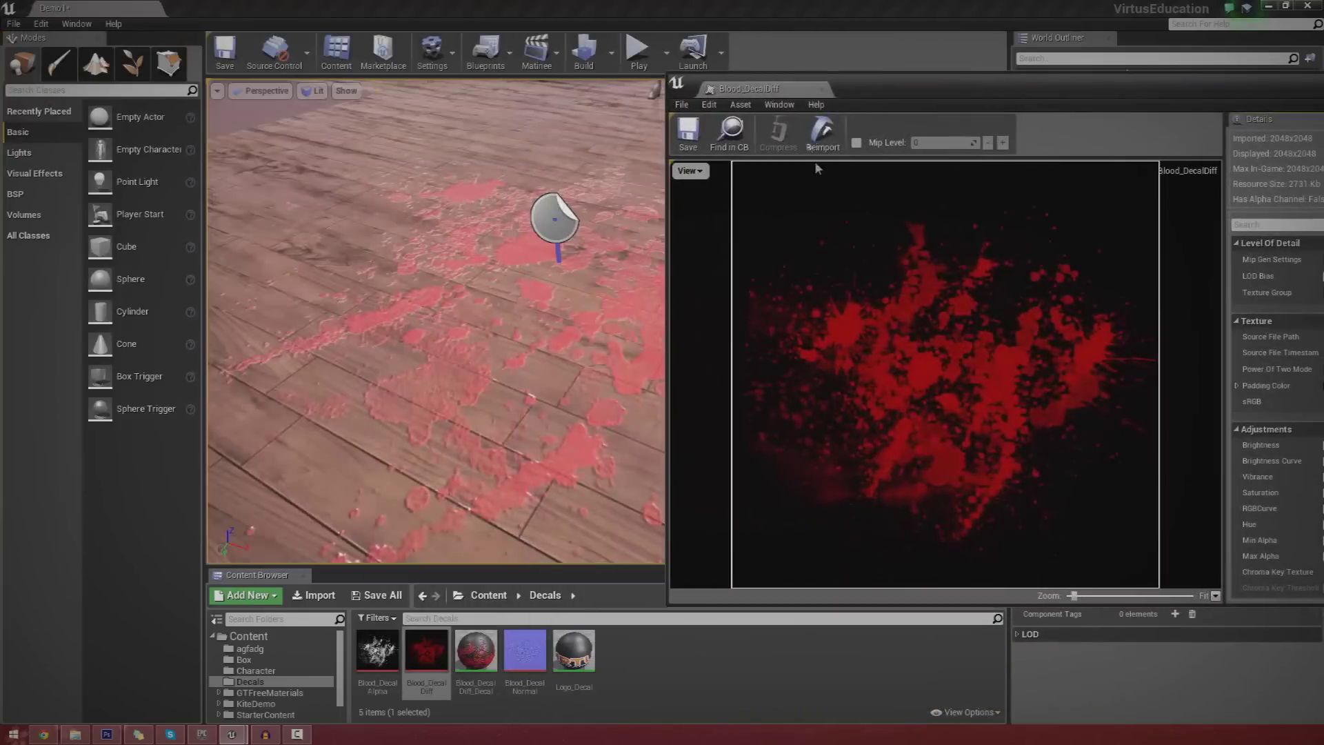
left_click(817, 87)
Step: Inspect the logo decal's edge on the floor and view the emissive logo texture from the Box folder
right_click_drag(772, 227, 641, 242)
key("w")
key("d")
key("a")
key("s")
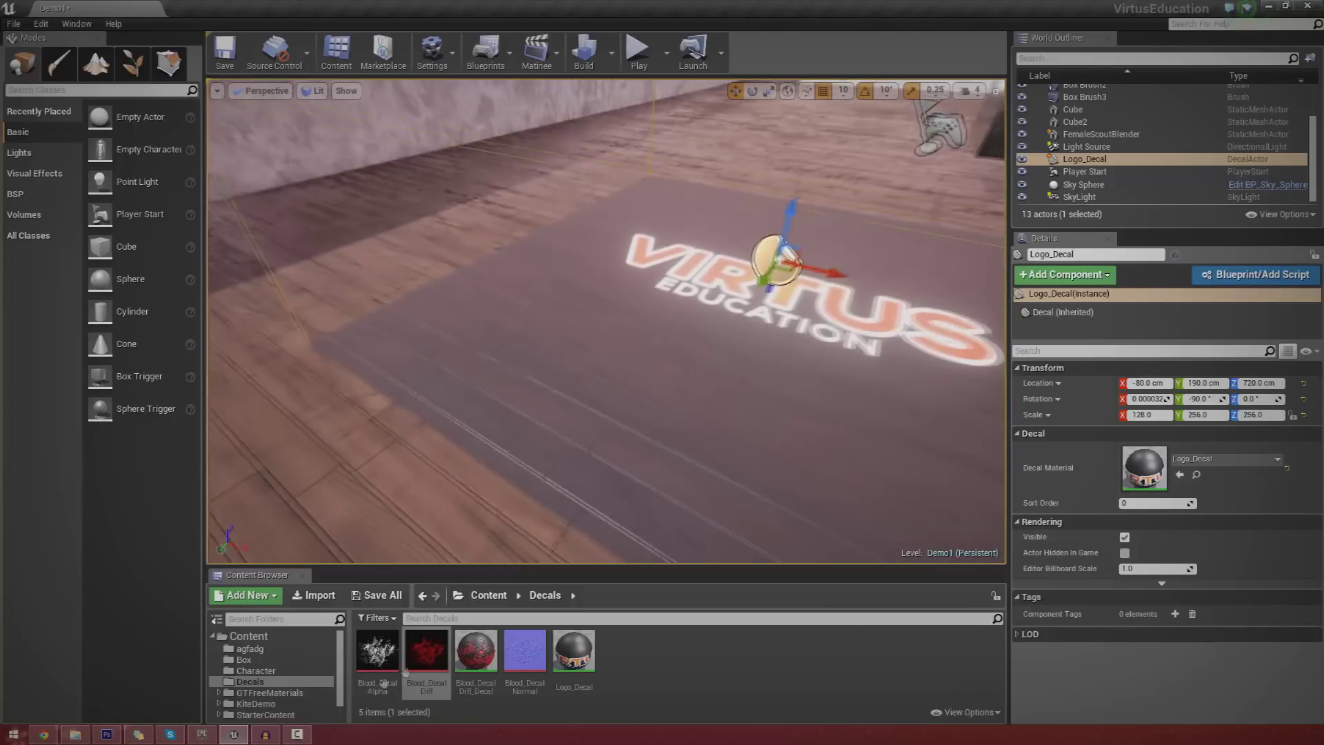
left_click(245, 659)
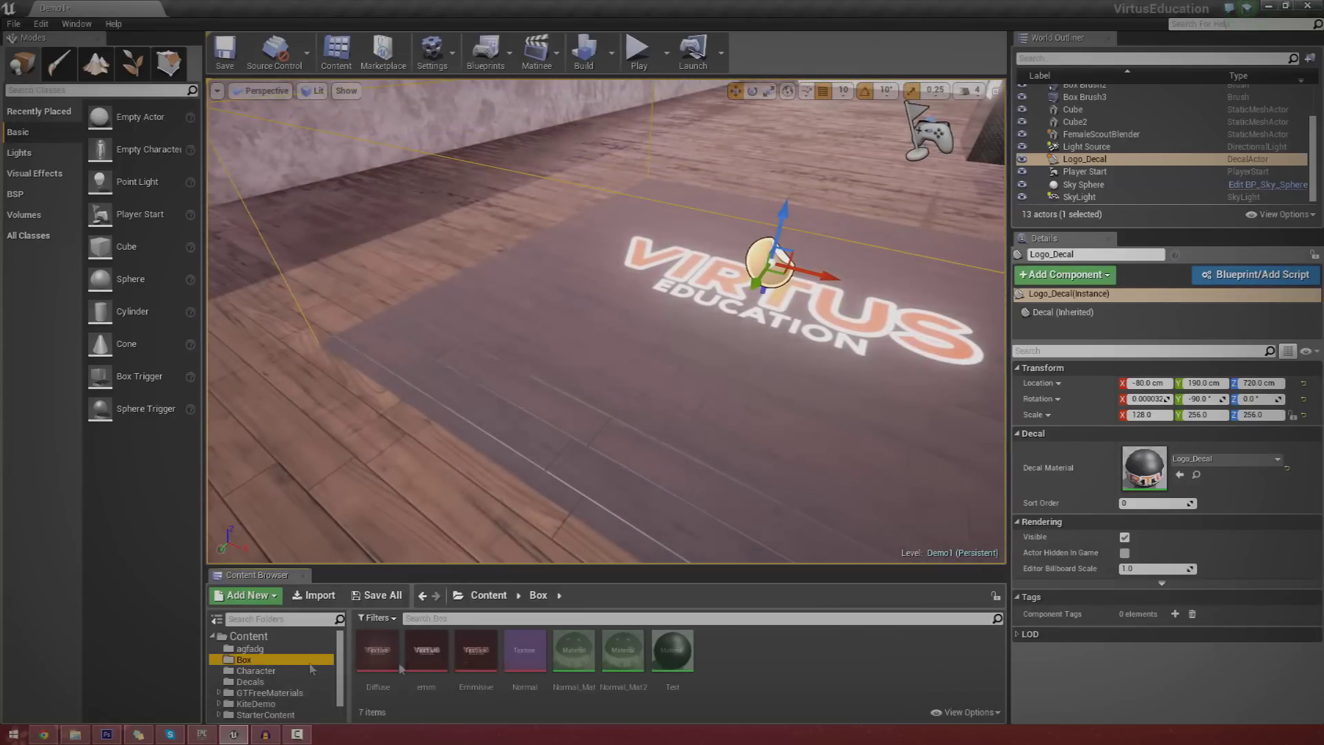
double_click(475, 649)
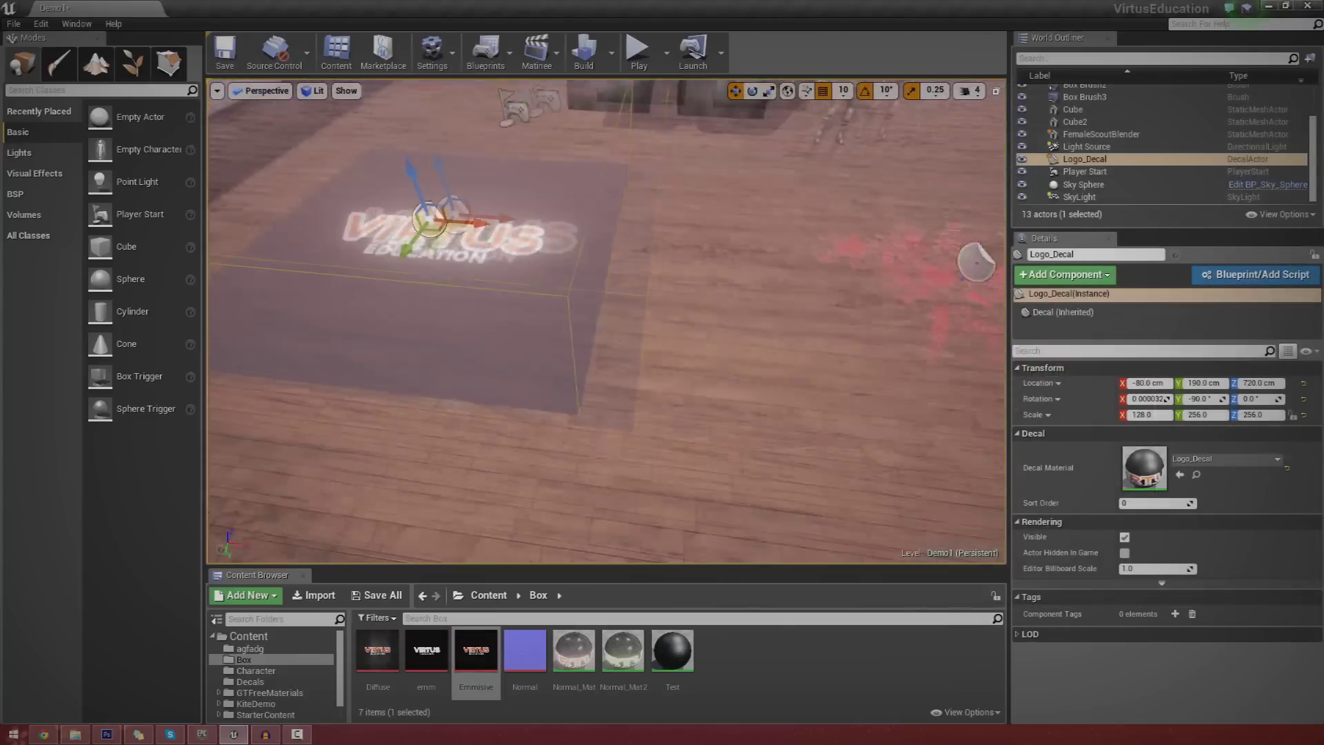
Step: Select the blood decal, frame it and examine how its splatter blends with the wooden floor
key("s")
mouse_move(654, 339)
right_mouse_down()
mouse_move(654, 296)
mouse_move(653, 340)
right_mouse_up()
key("w")
key("s")
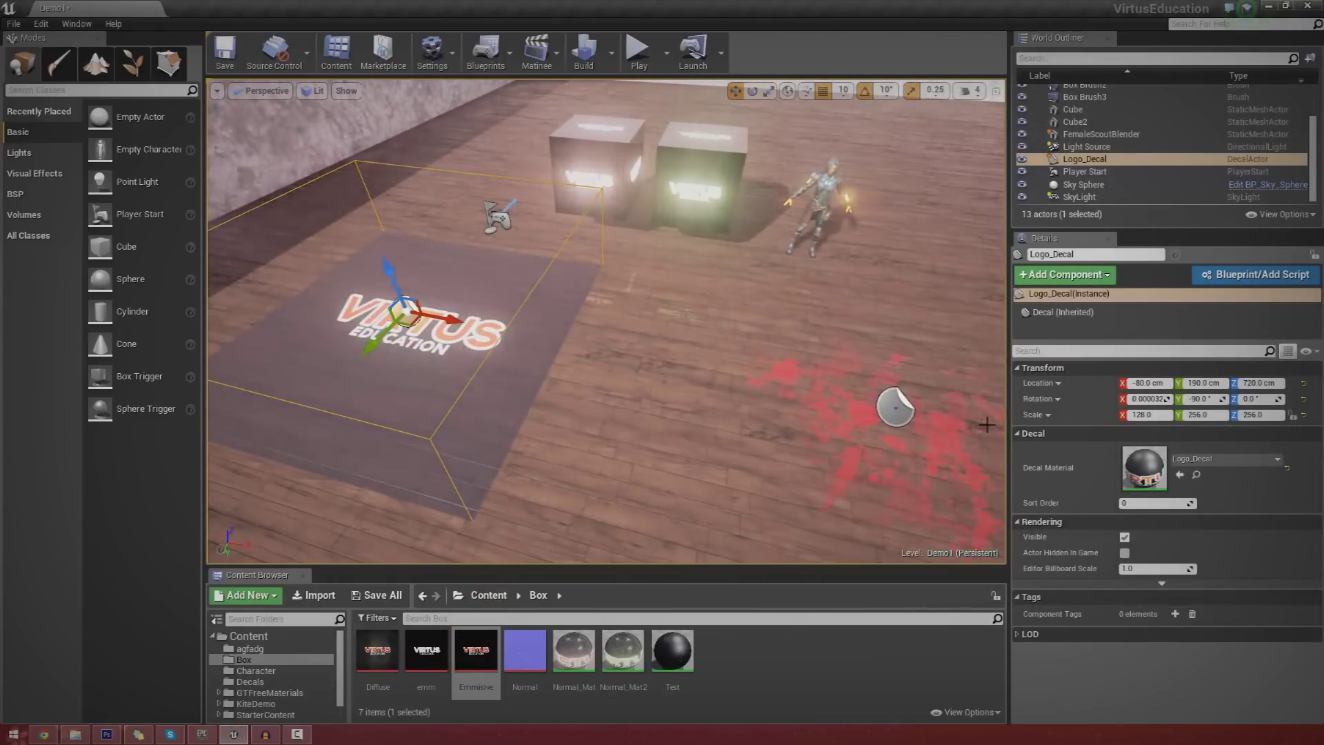
right_click_drag(928, 419, 919, 419)
left_click(905, 411)
key("f")
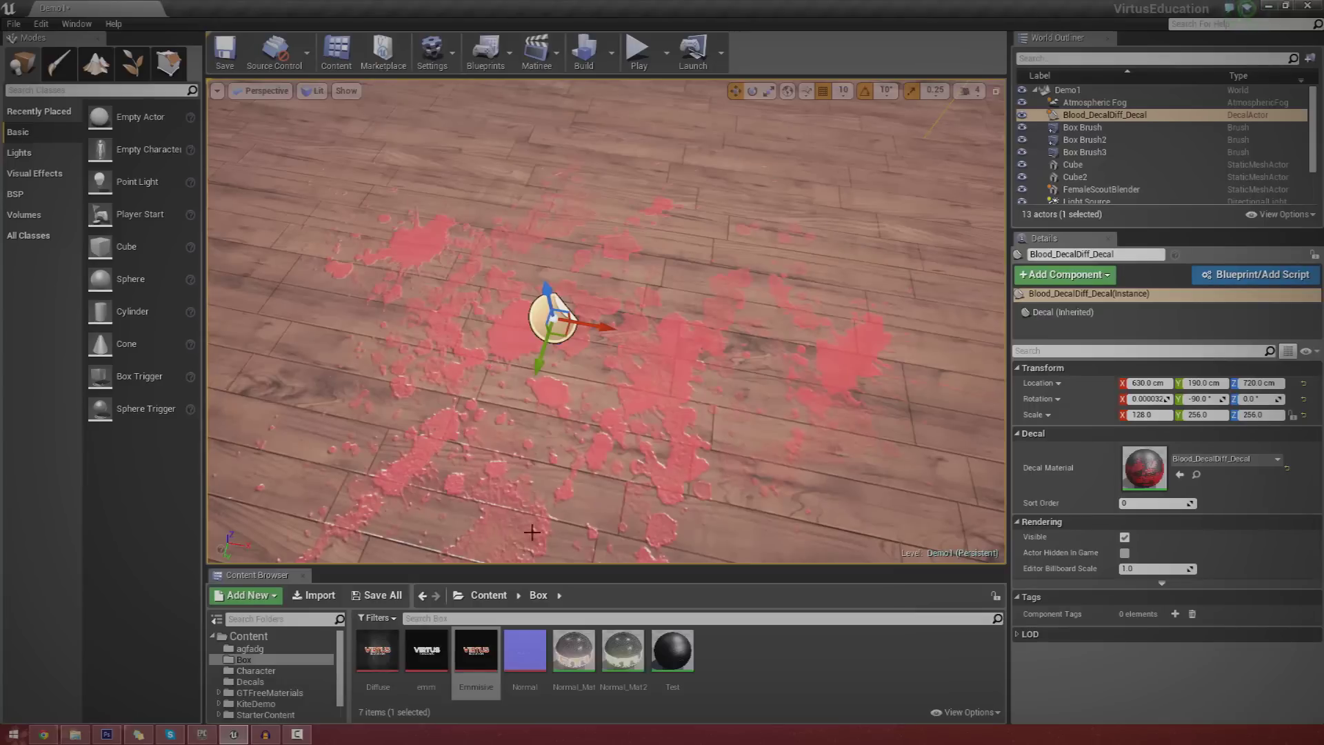
key("s")
right_click_drag(571, 424, 607, 350)
key("s")
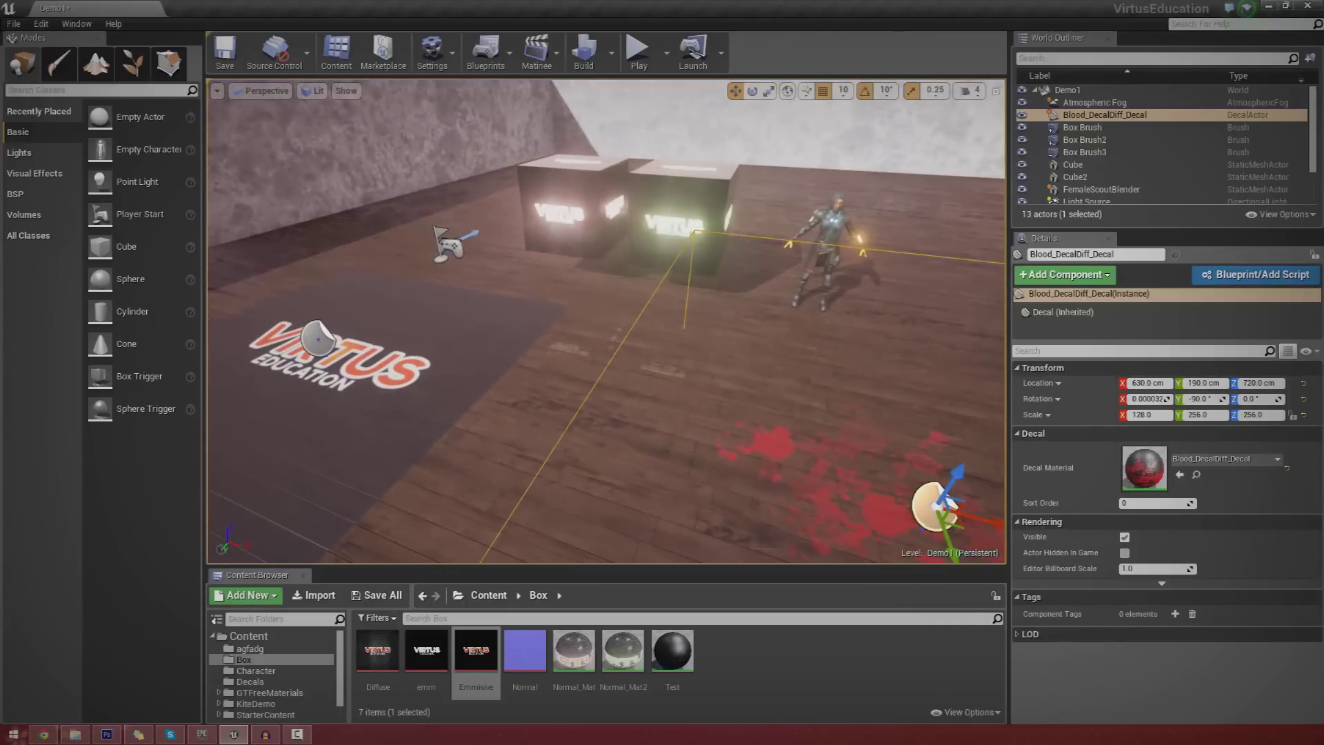
Step: Switch to Photoshop, examine the blood_PNG6107 layer of Blood_Decal.psd up close and fit the whole image on screen
left_click(107, 734)
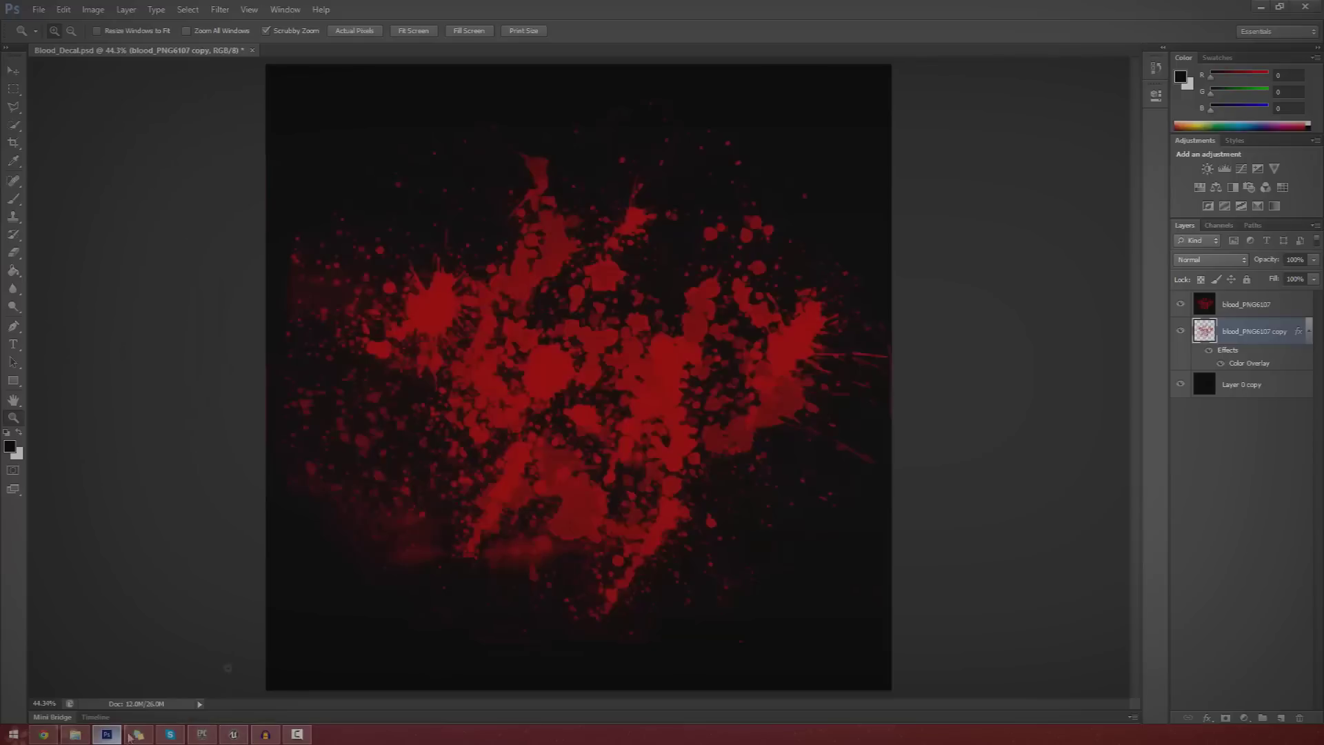
right_click(643, 390)
left_click(677, 411)
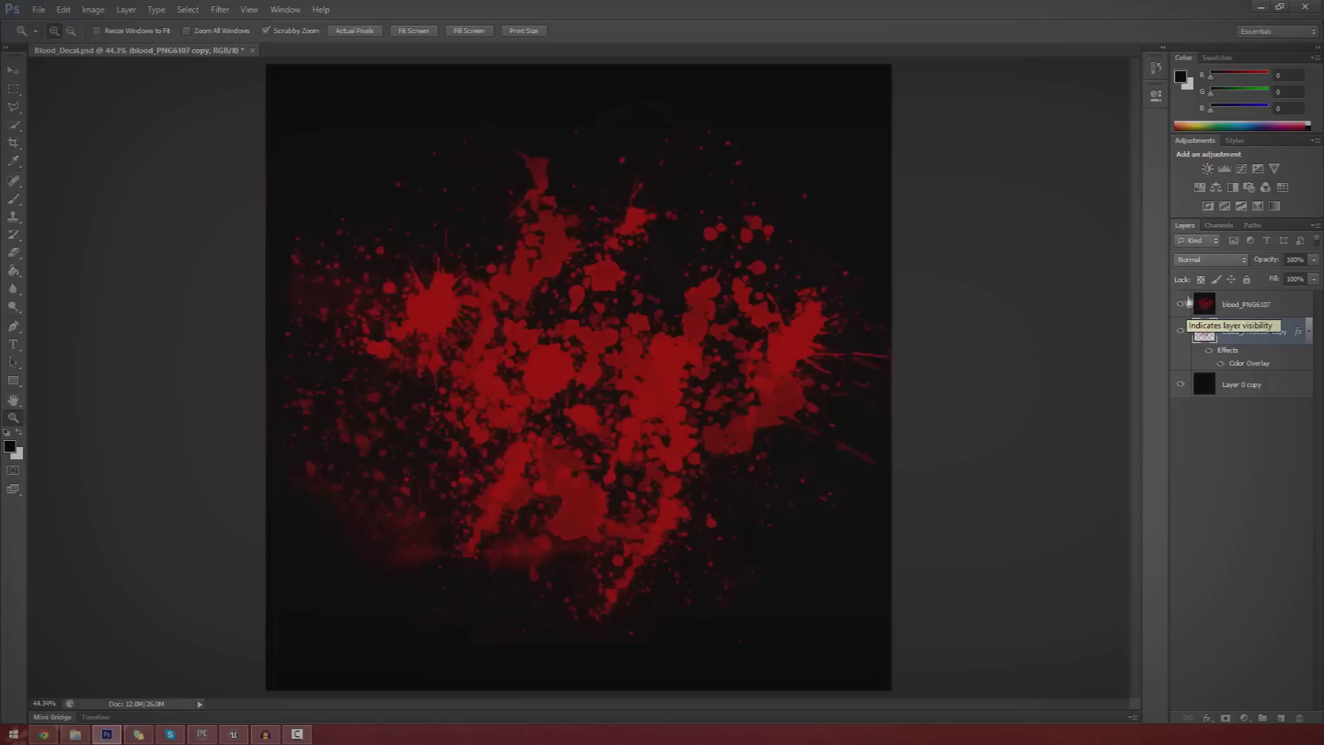
left_click_drag(1021, 6, 918, 15)
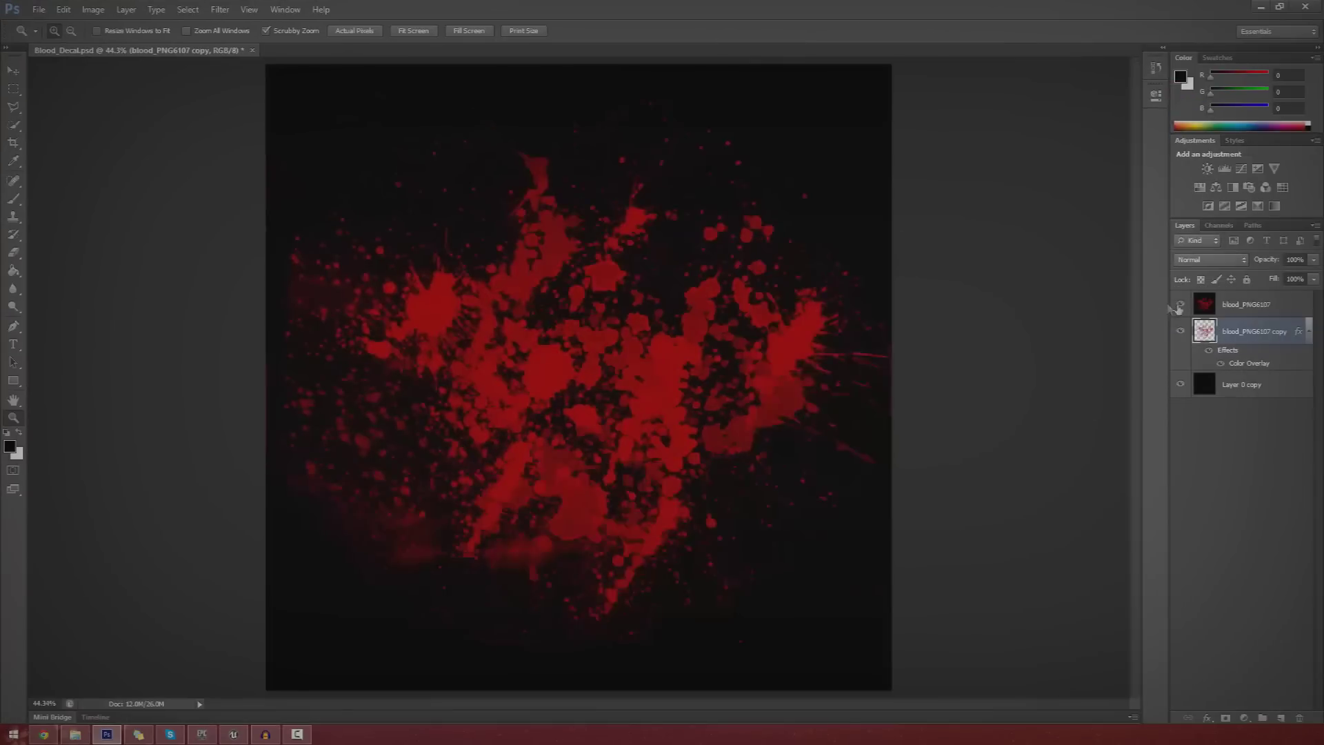
left_click(1221, 304)
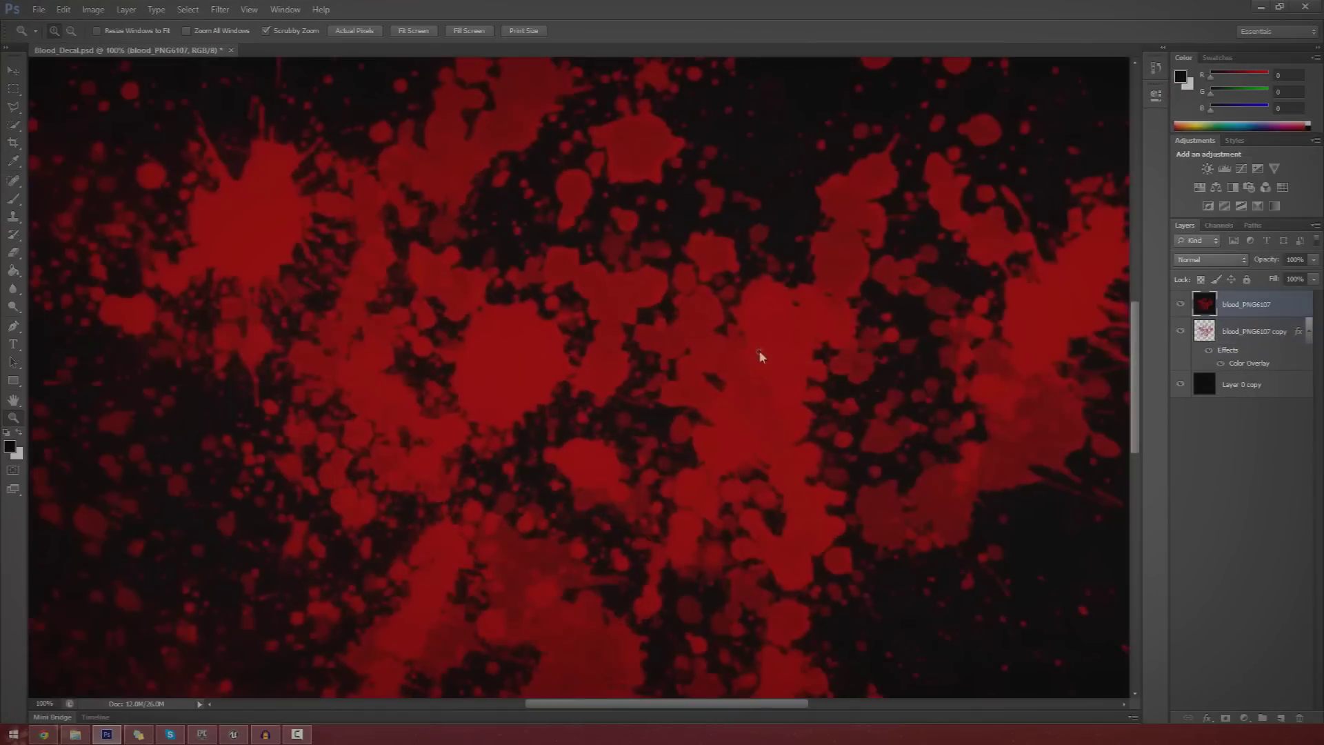
right_click(759, 353)
left_click(778, 358)
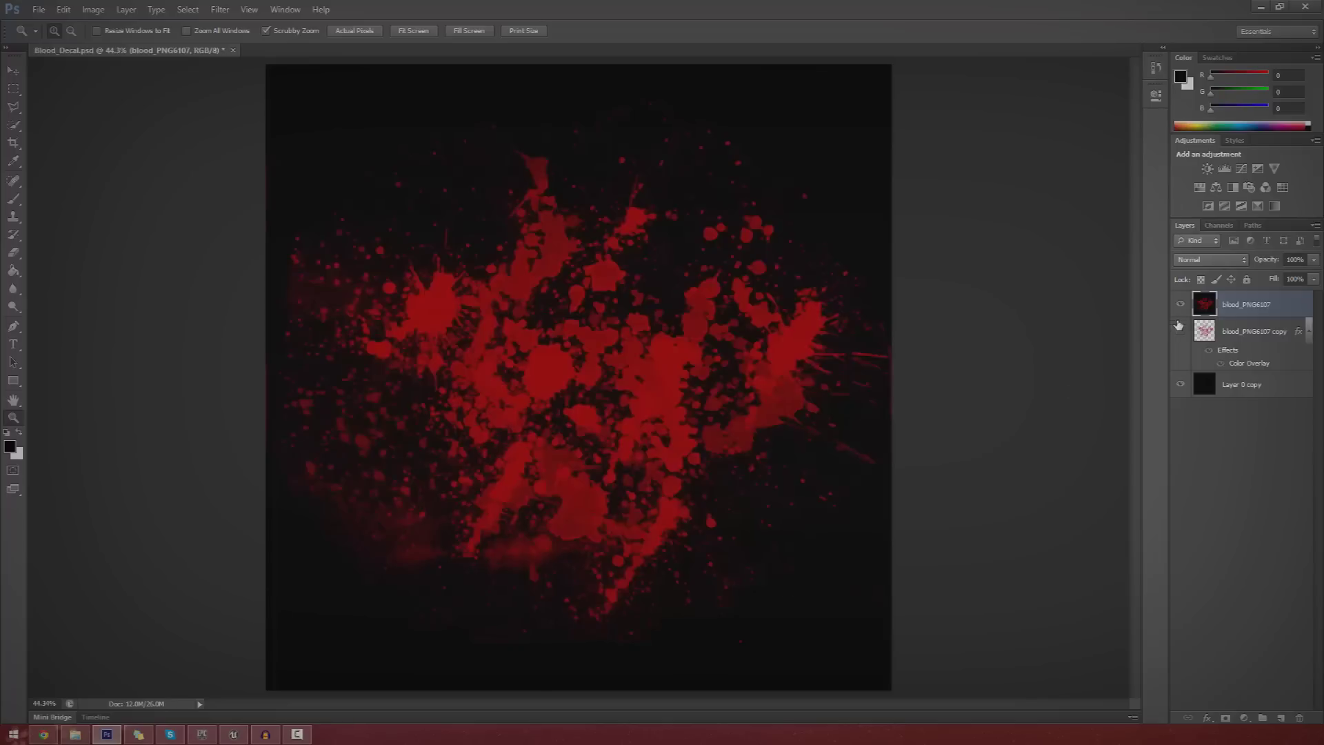
Step: Hide the red blood_PNG6107 layer and select the white-overlaid blood_PNG6107 copy layer
left_click(1180, 305)
left_click(1212, 337)
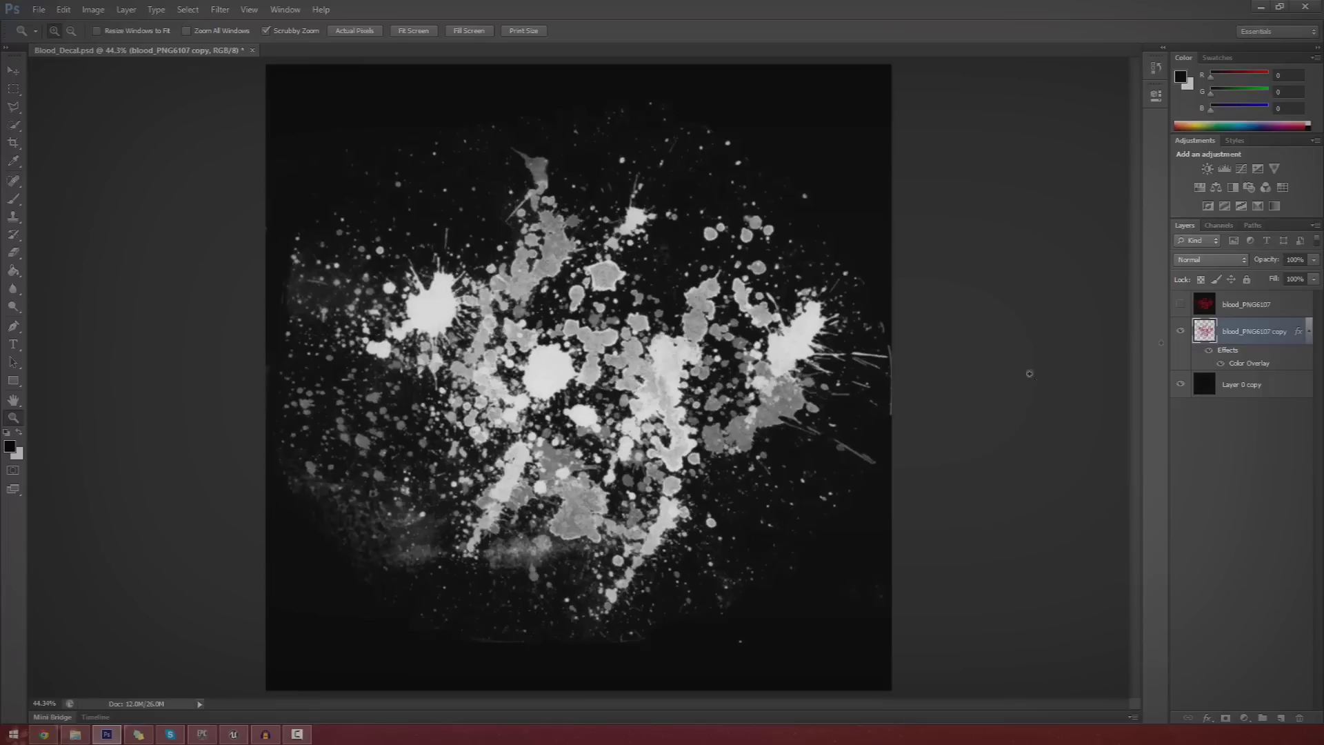
Step: Show the red blood_PNG6107 layer again and move the restored Photoshop window aside to return to the Unreal Engine level
left_click(38, 9)
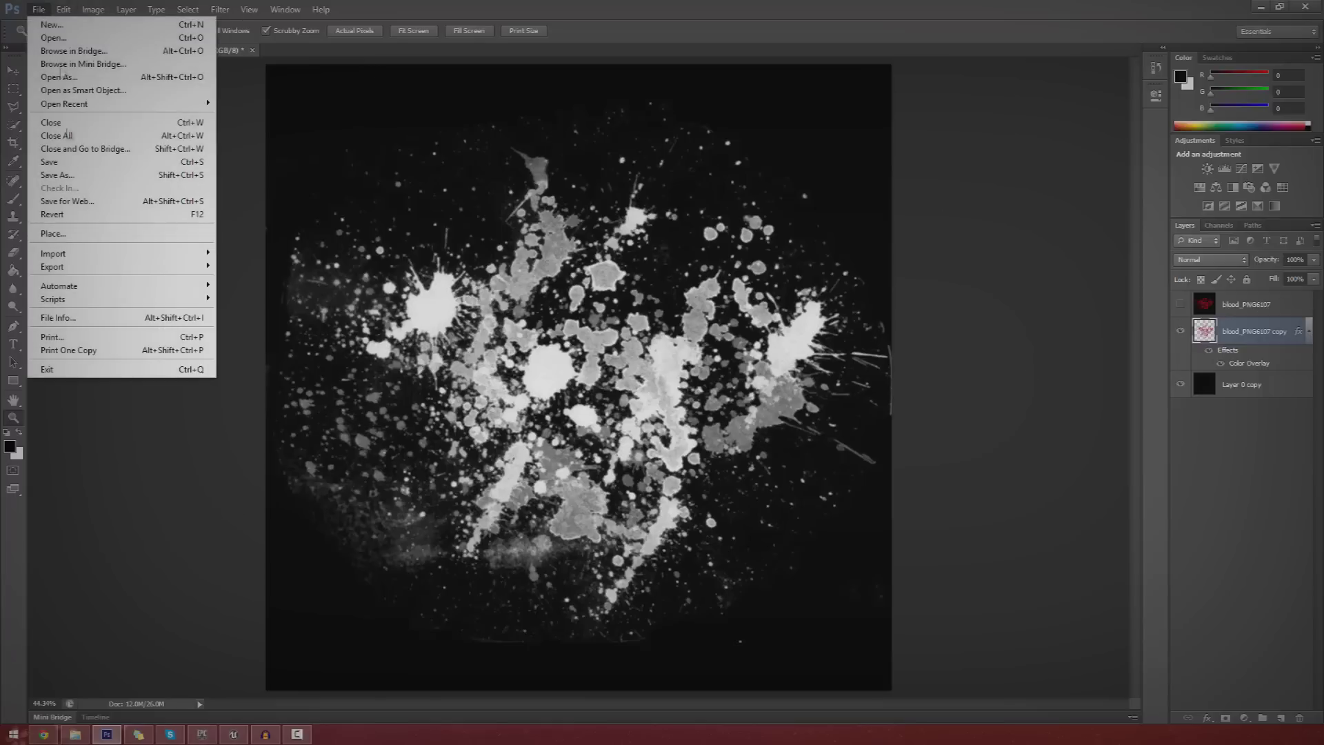
left_click(1179, 306)
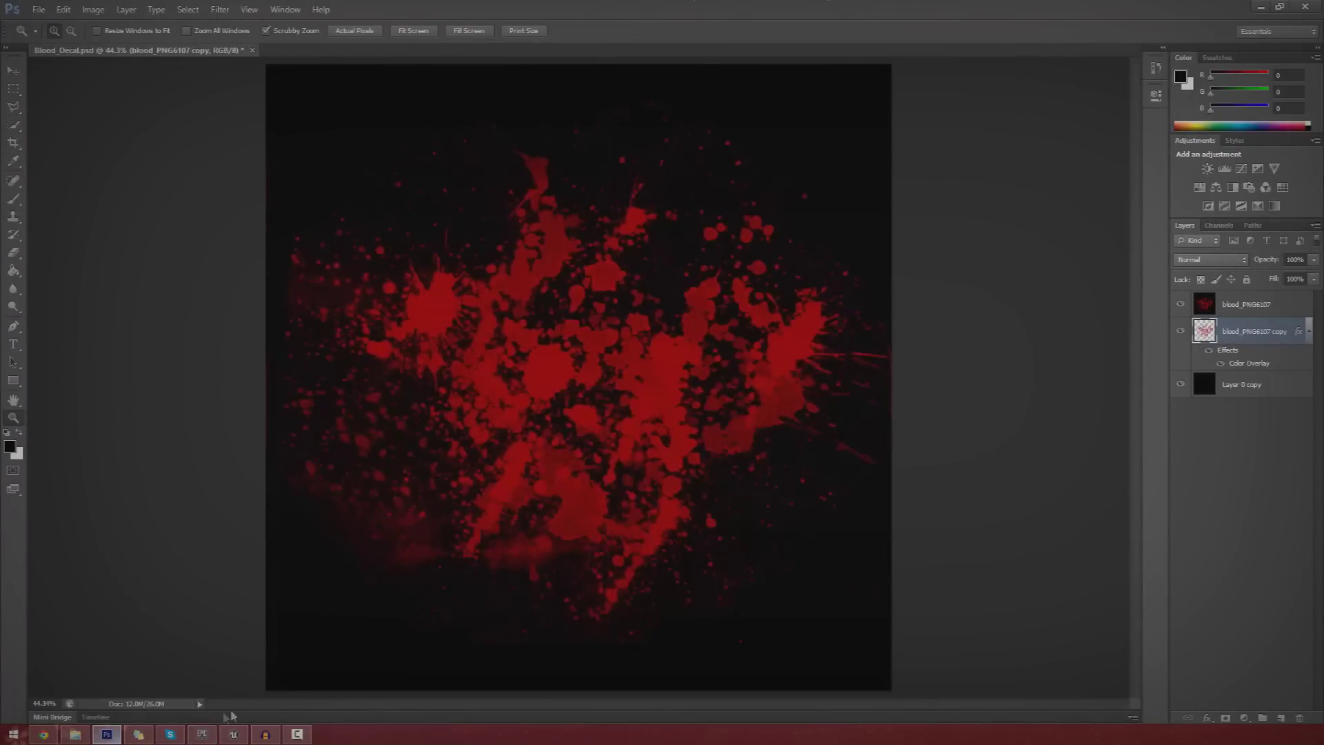
right_click(739, 459)
left_click(778, 471)
right_click(777, 477)
left_click(793, 482)
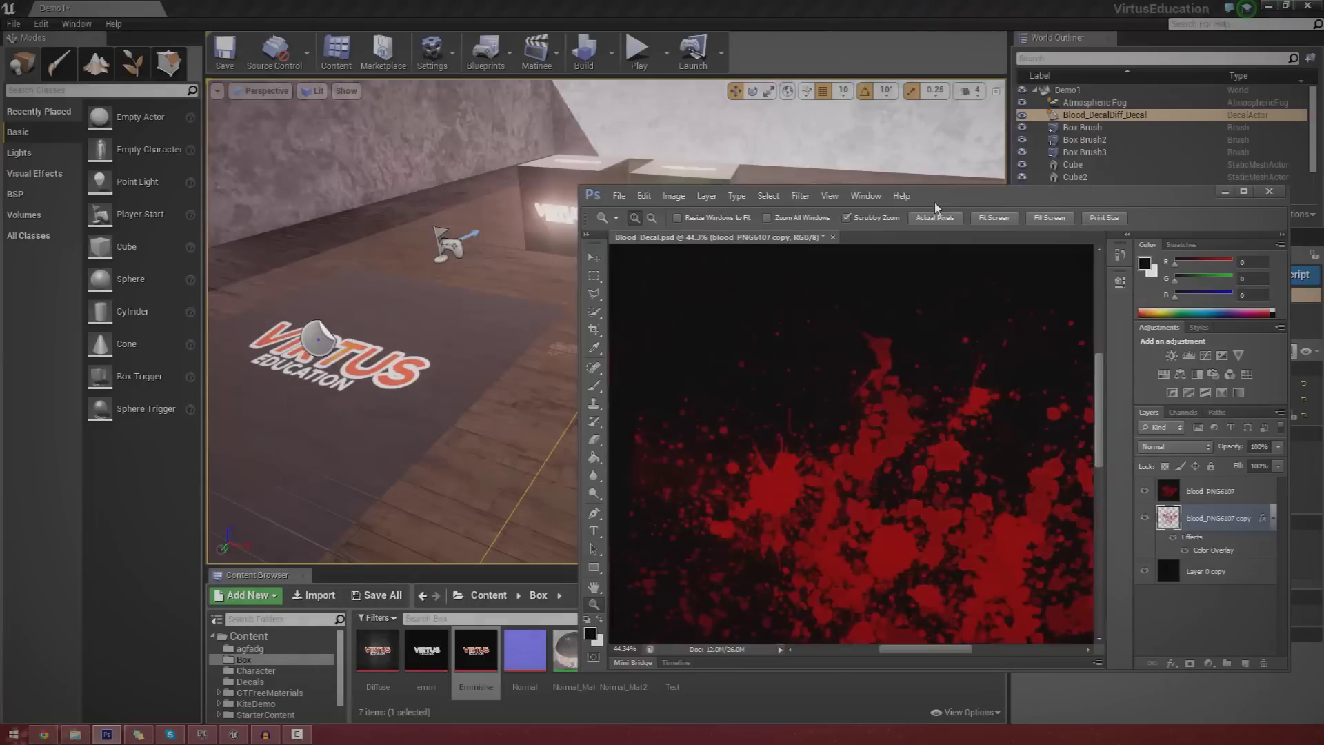
left_click_drag(935, 205, 852, 29)
Step: Force delete all the blood textures and decal materials in the Decals folder
left_click(272, 680)
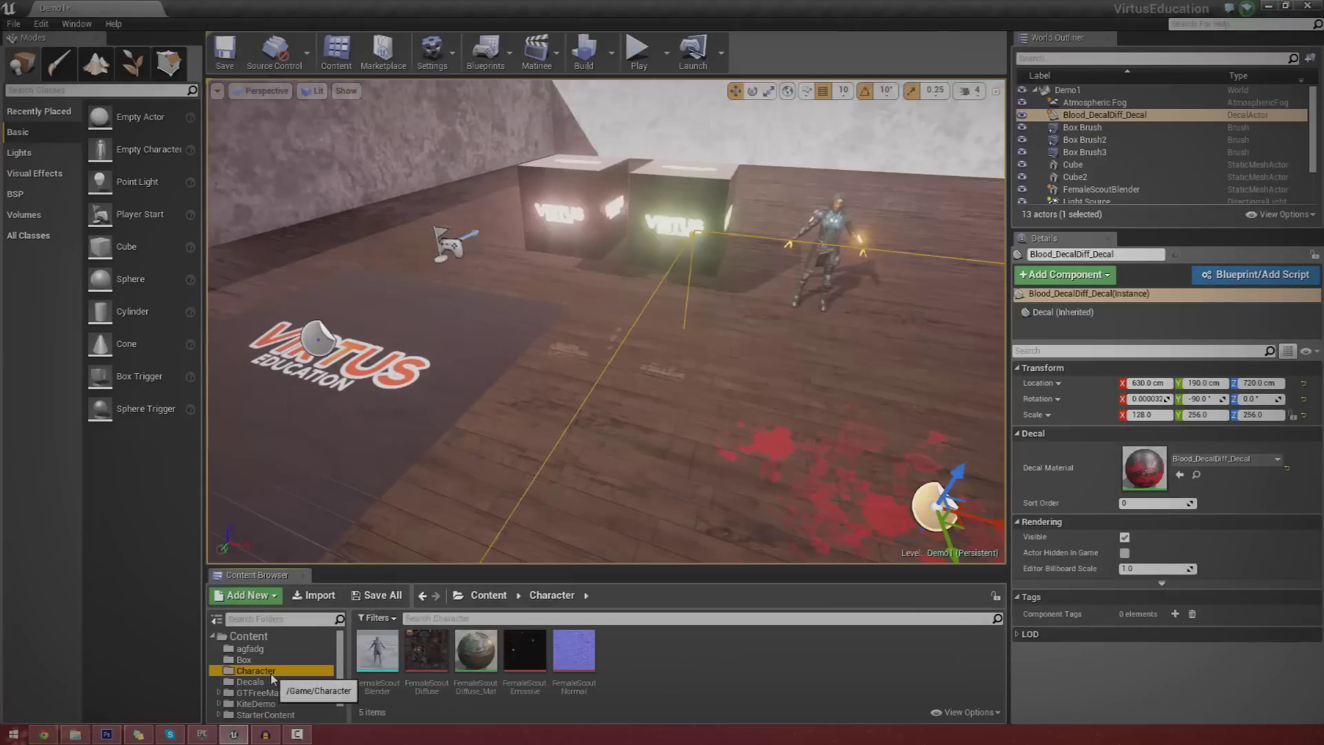
left_click(574, 652)
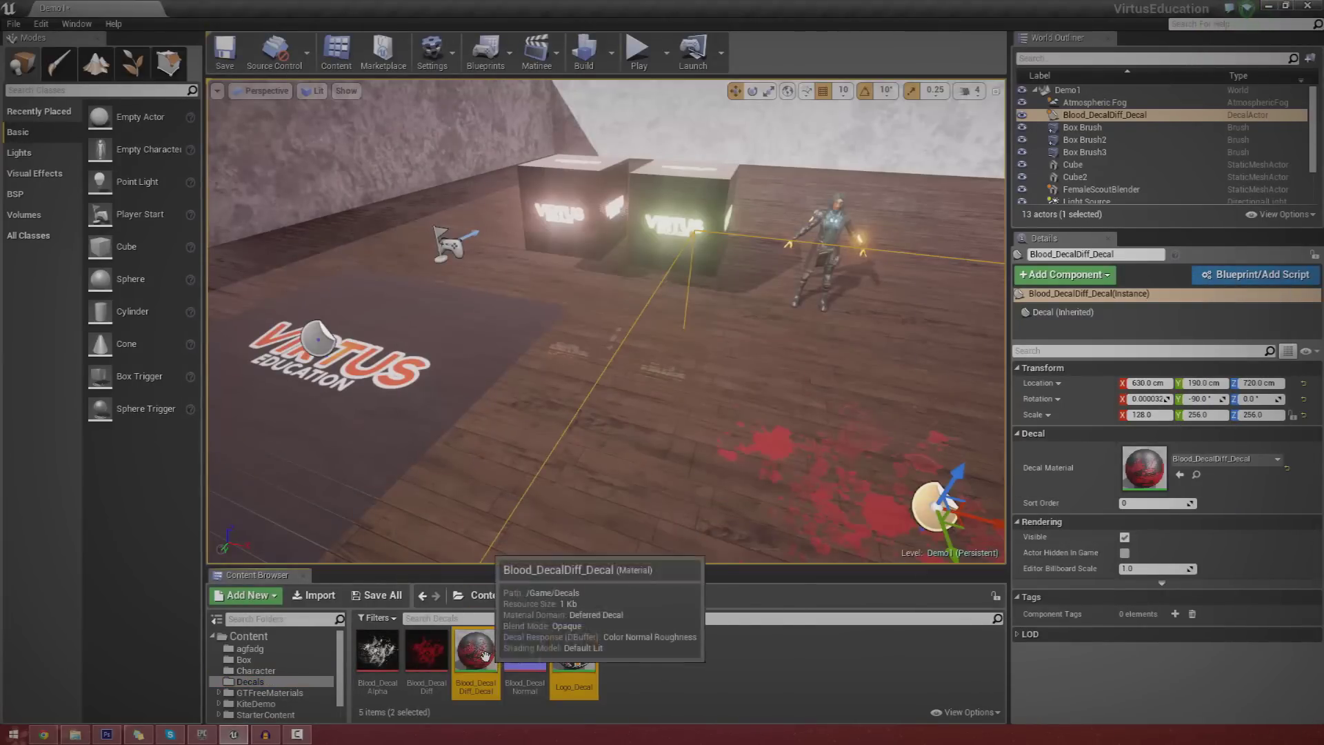
left_click(372, 655, "shift")
right_click(372, 657)
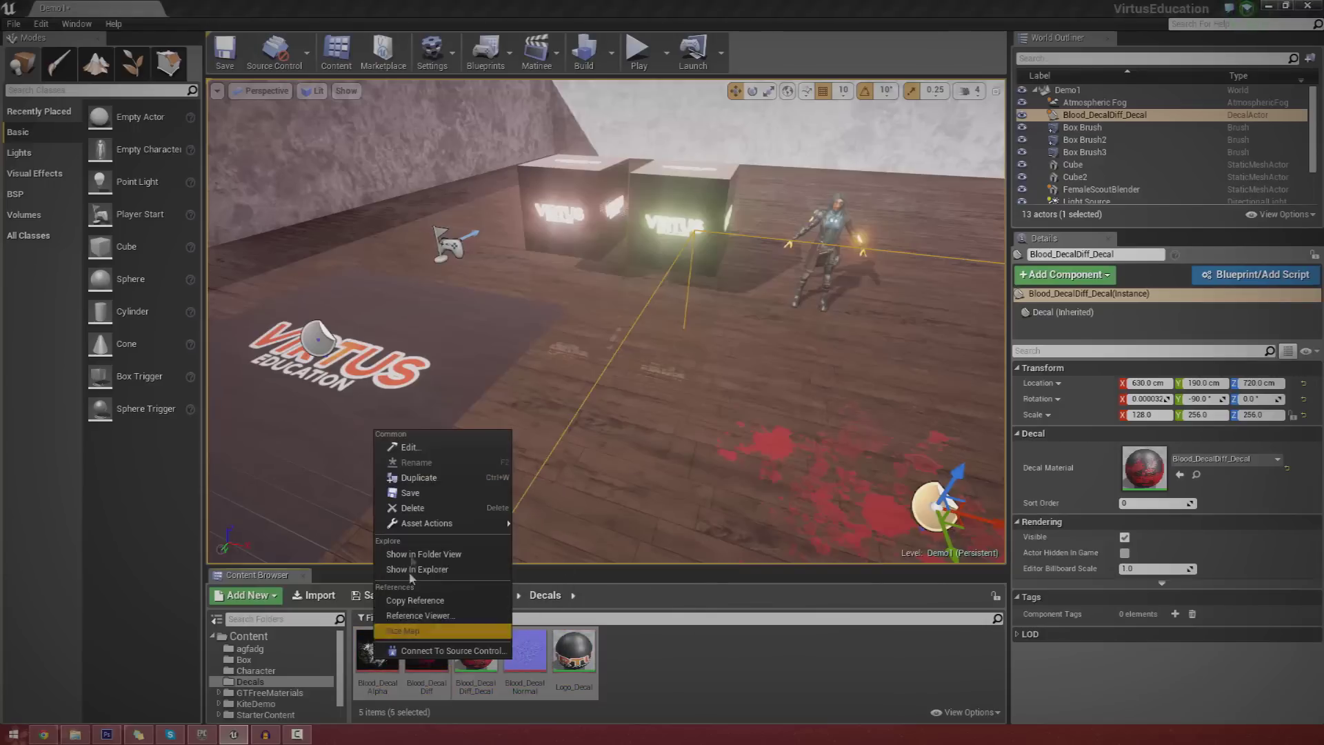
left_click(412, 503)
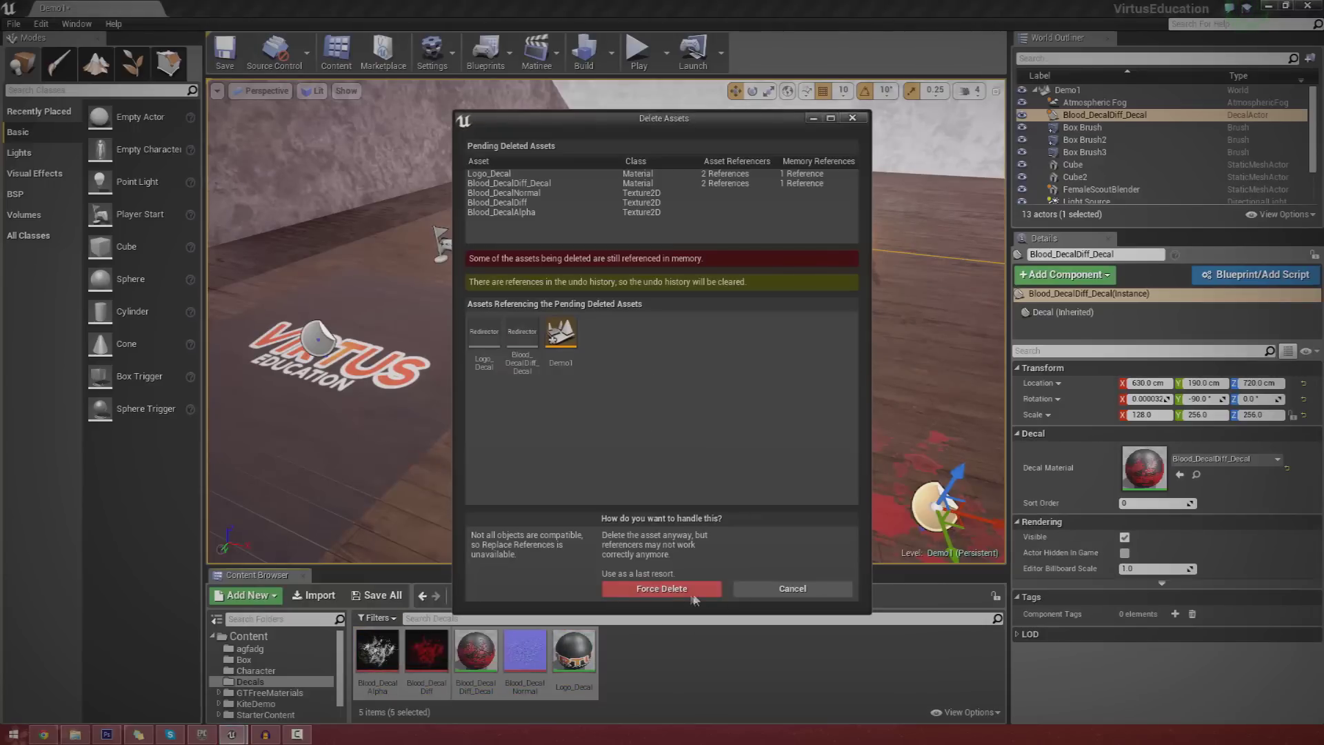
left_click(692, 590)
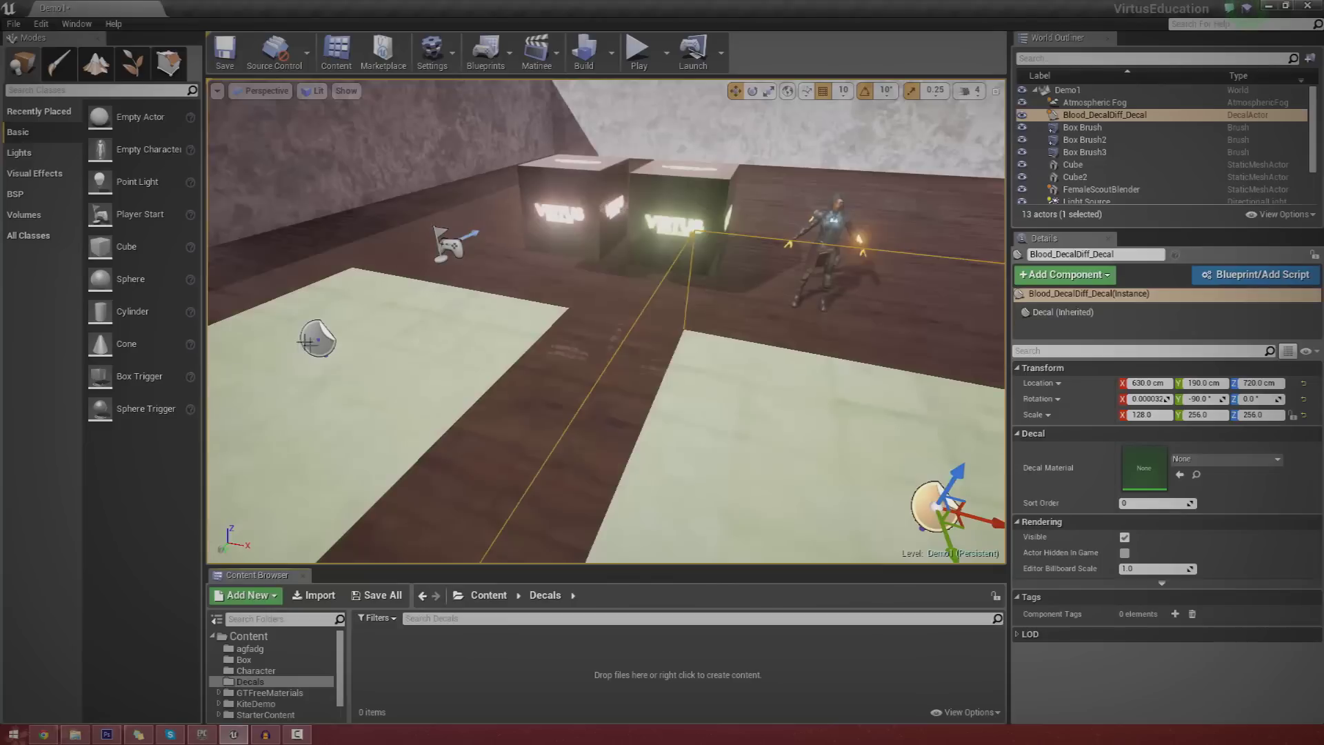
Step: Delete the logo decal and the blood decal actors from the level floor
left_click(305, 343)
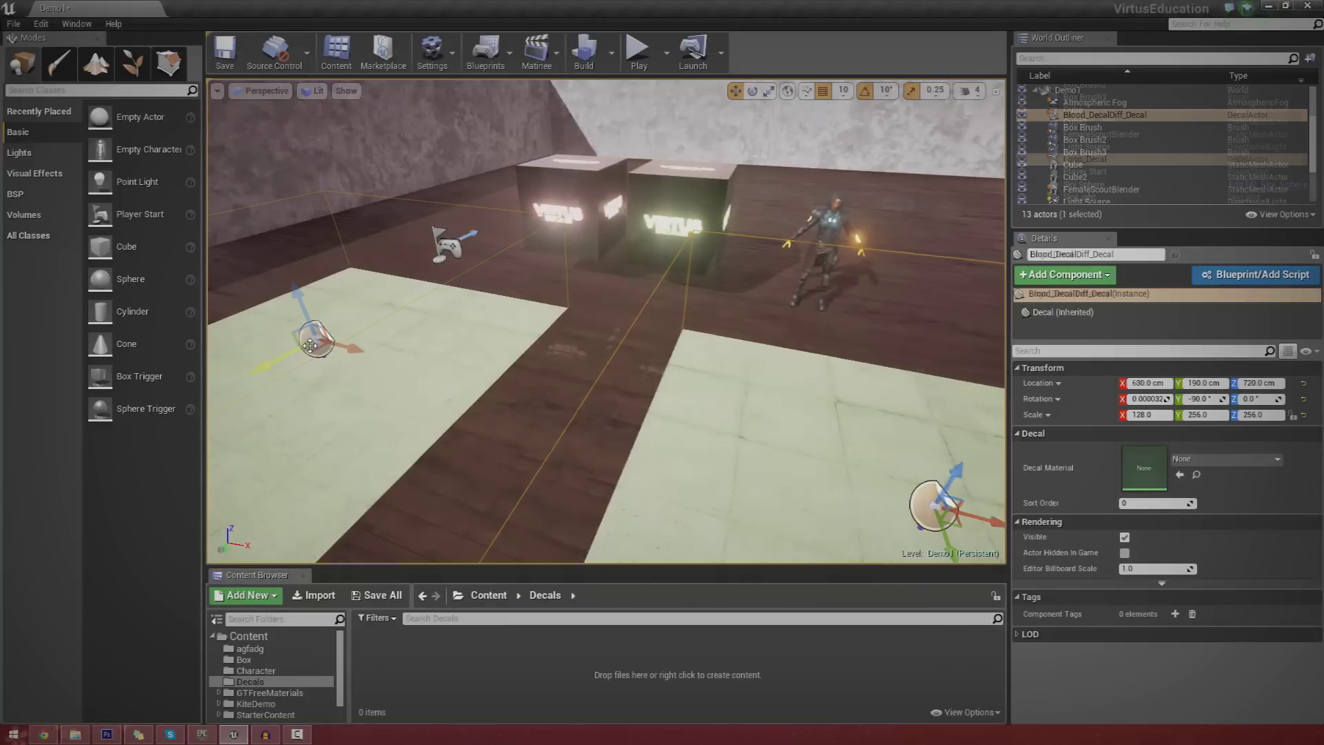
key("Delete")
left_click(926, 509)
key("Delete")
mouse_move(926, 509)
right_mouse_down()
mouse_move(917, 541)
mouse_move(911, 511)
right_mouse_up()
Step: Import Blood_DecalAlpha, Blood_DecalDiff and Blood_DecalNormal from the Texture Set folder into the Decals folder and accept the normal map settings
left_click(75, 733)
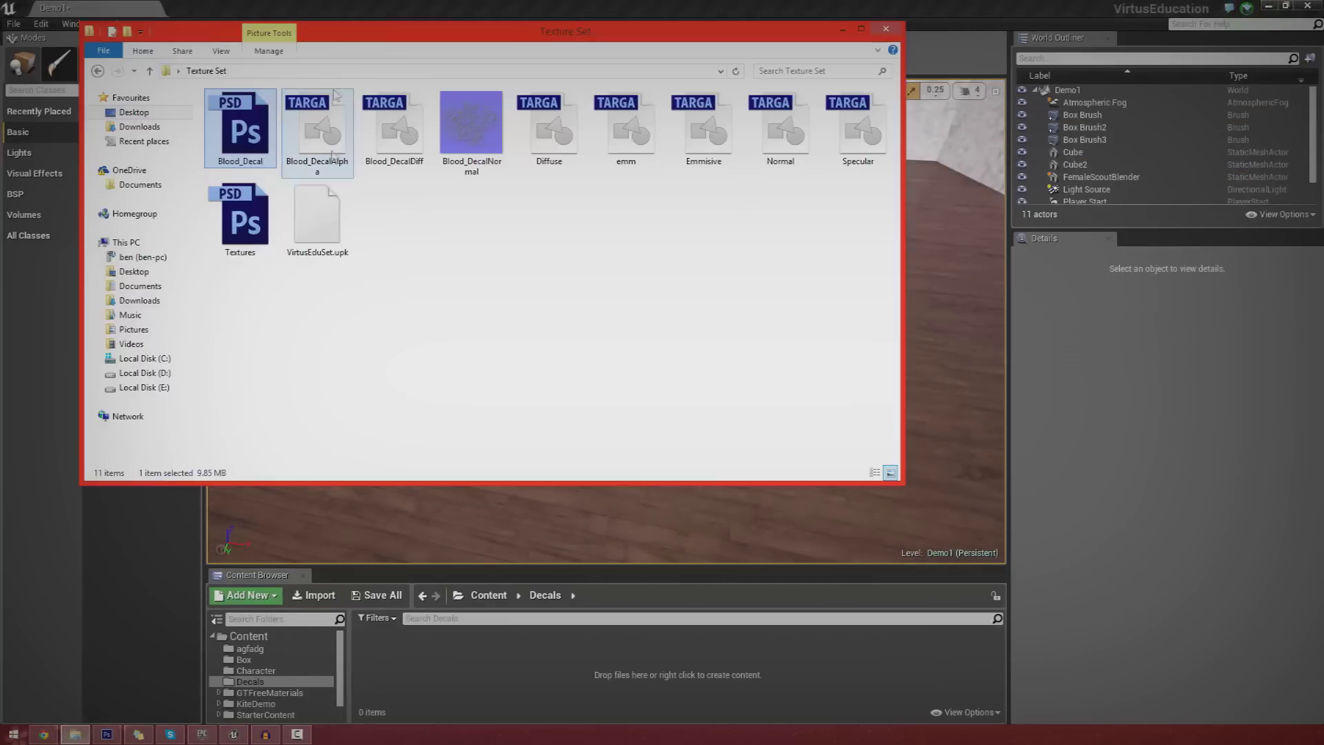
left_click_drag(381, 43, 675, 156)
left_click(772, 262)
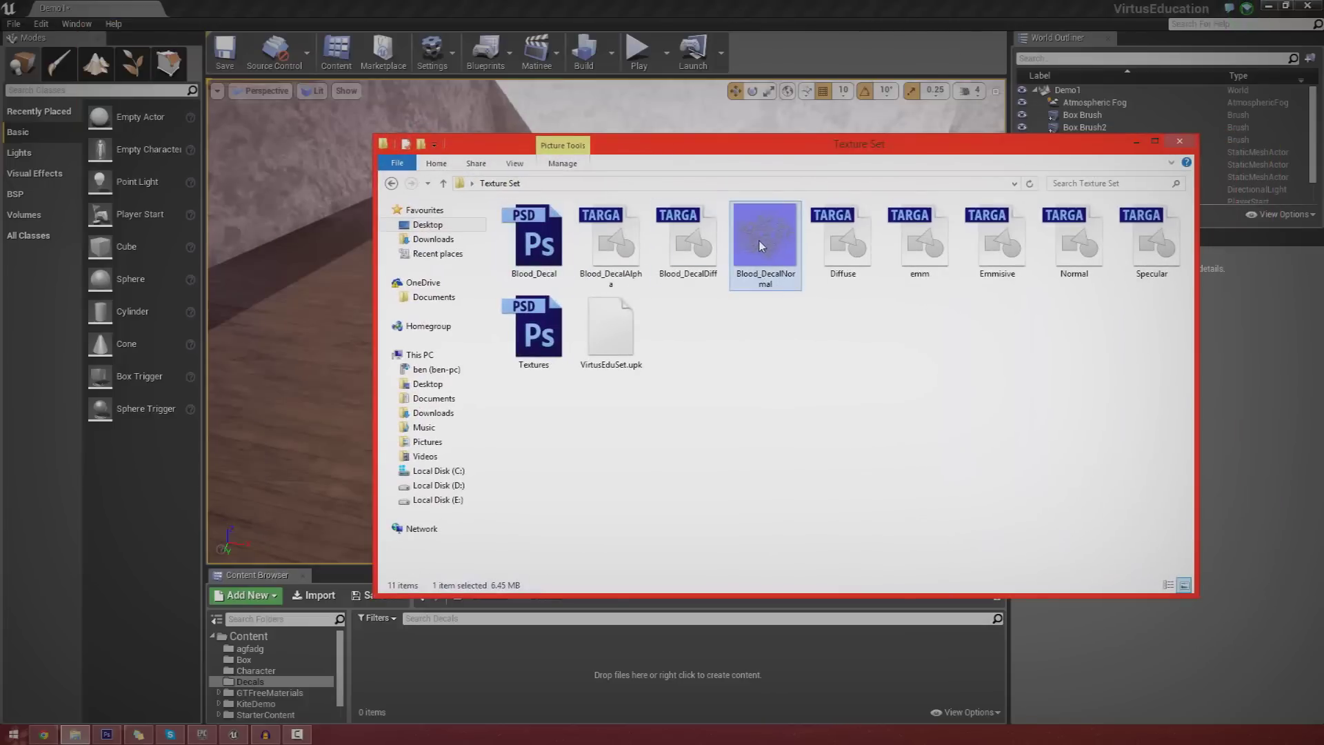
left_click(695, 255, "ctrl")
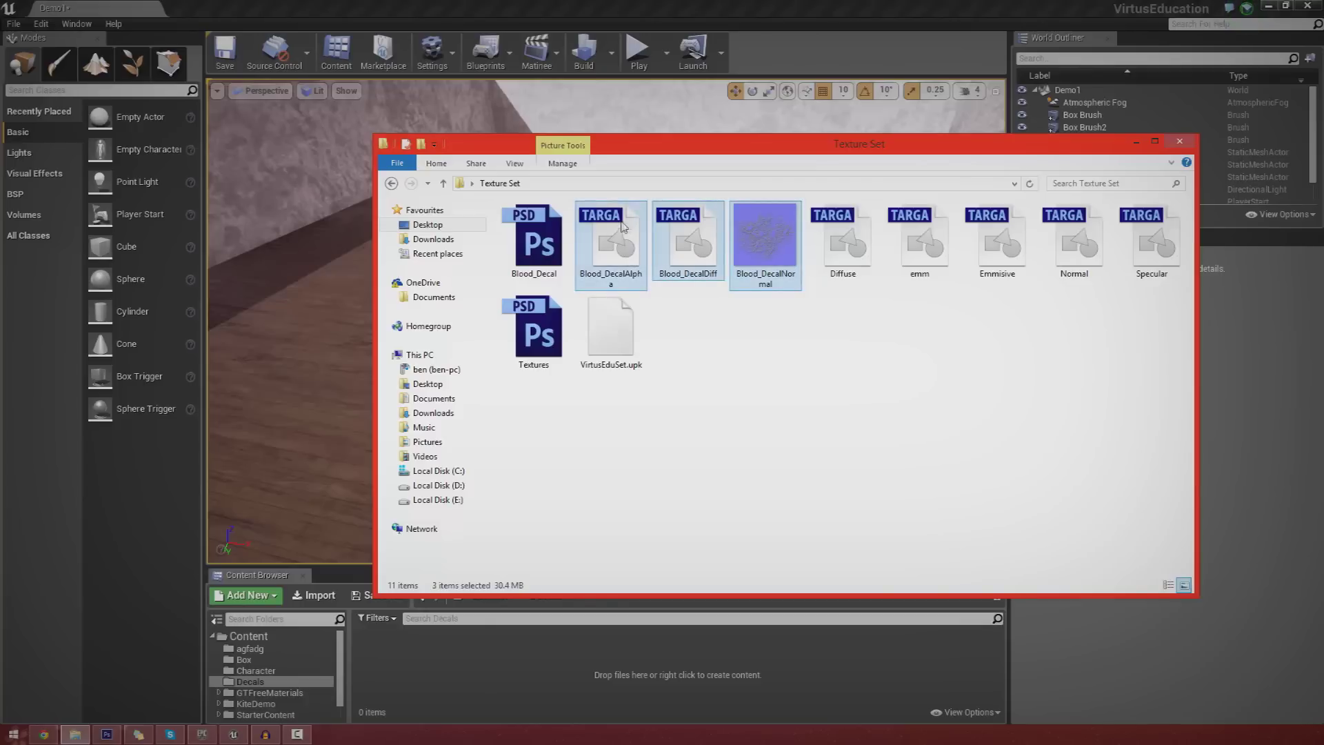
left_click_drag(655, 153, 833, 106)
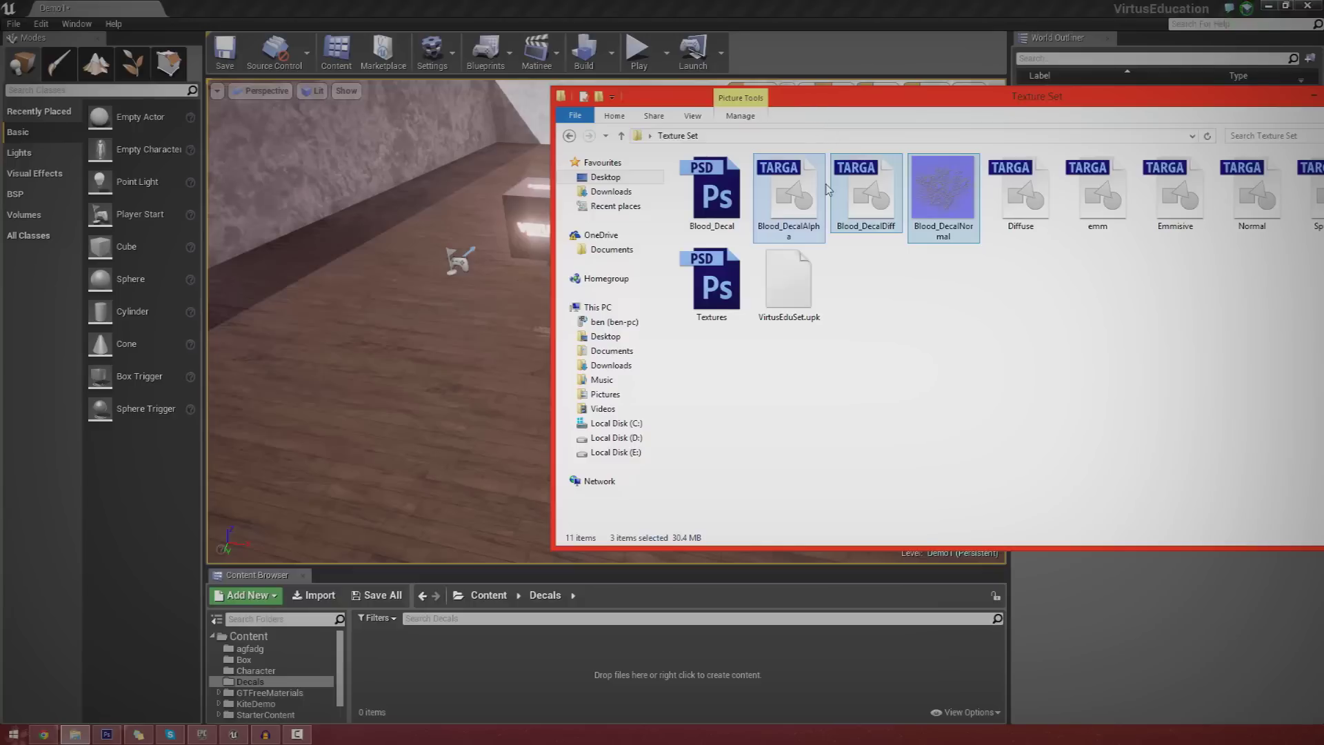
left_click_drag(796, 204, 666, 672)
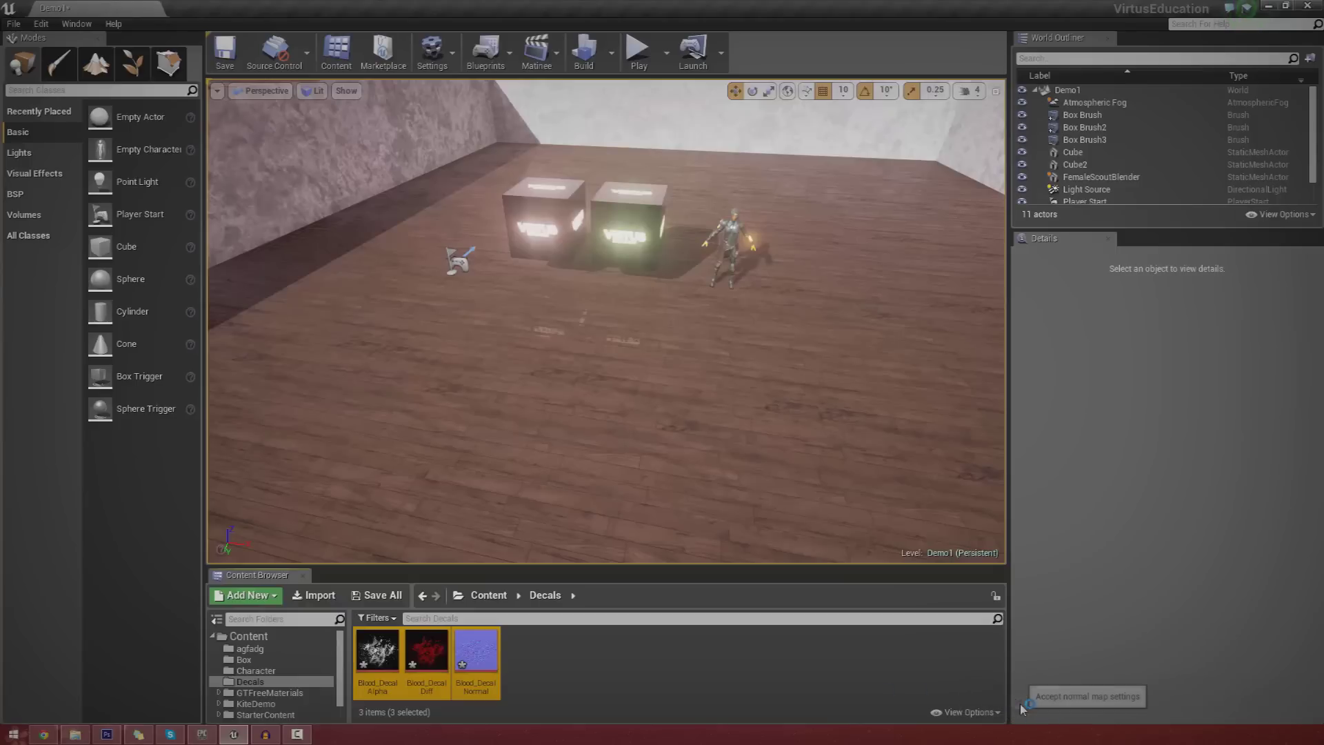
left_click(1017, 701)
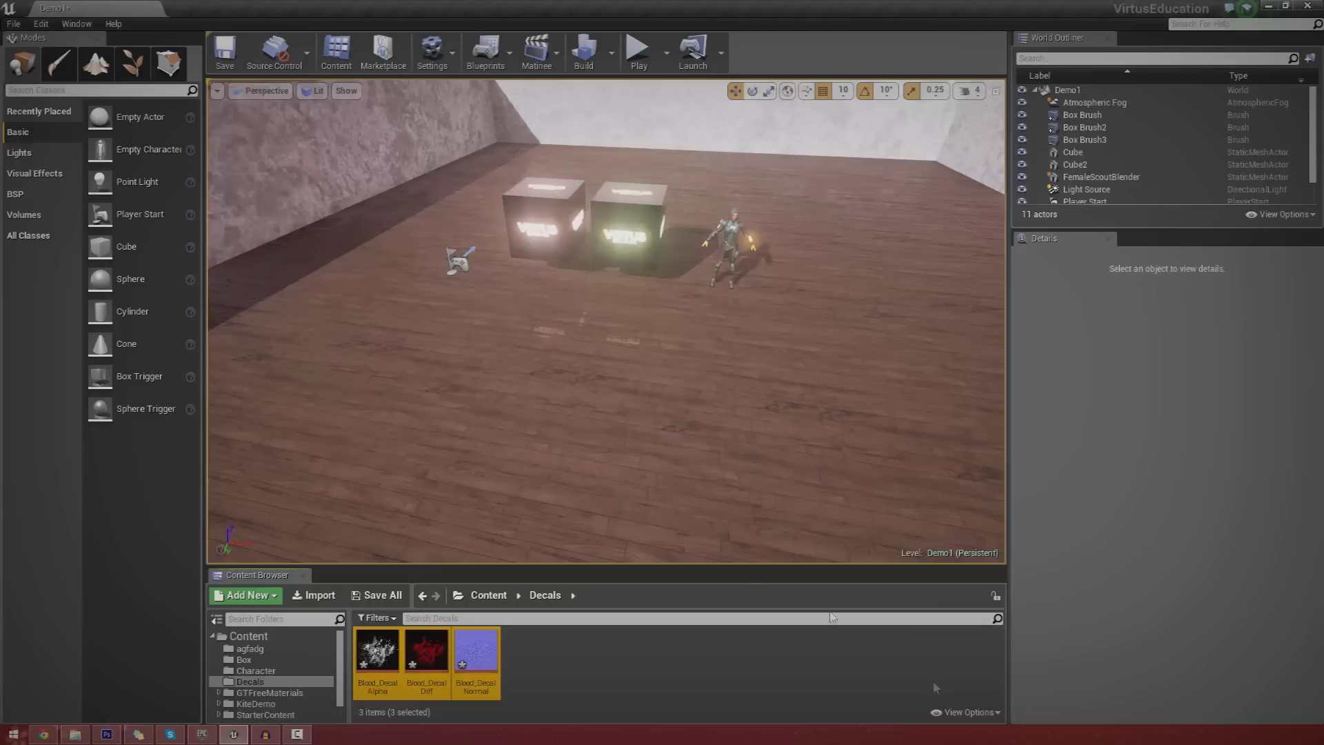
left_click(476, 651)
key("w")
right_click_drag(651, 386, 676, 365)
left_click(428, 652)
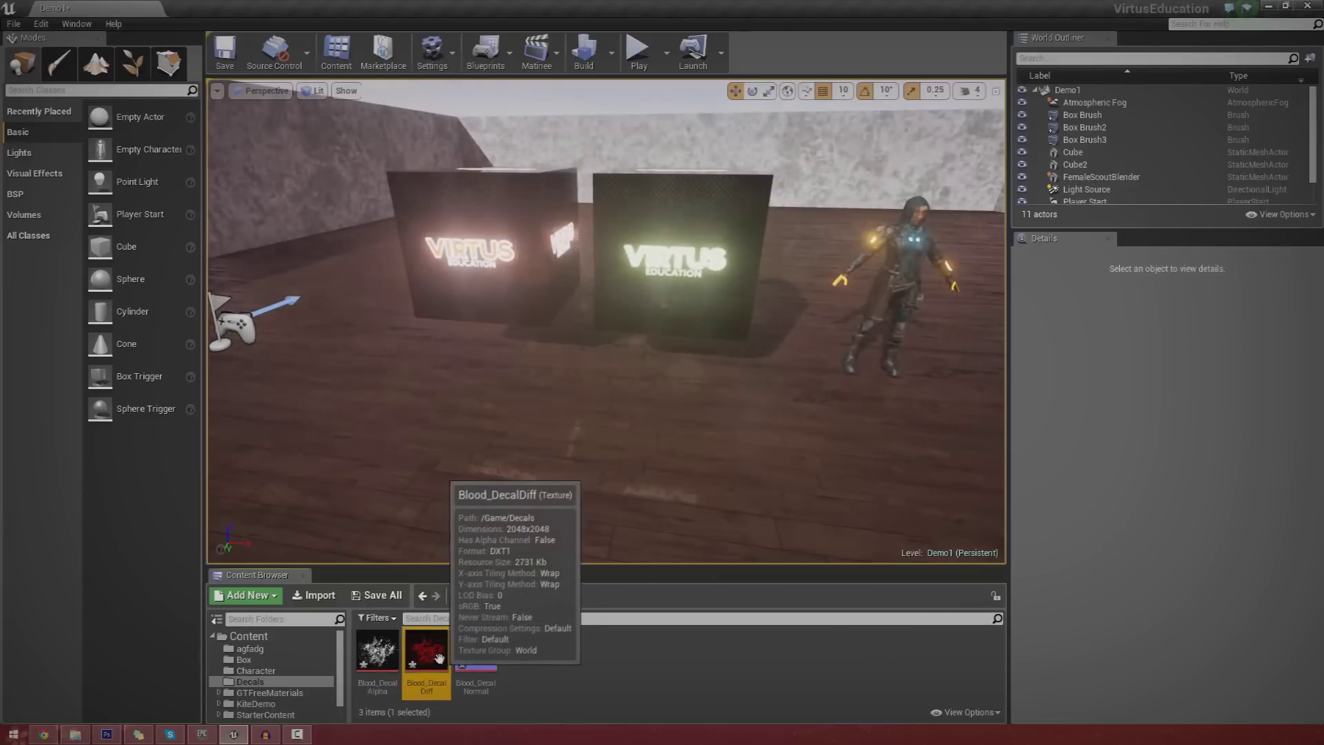
Step: Create a new material named Blood_Decal in the Decals folder and open it for editing
left_click(564, 663)
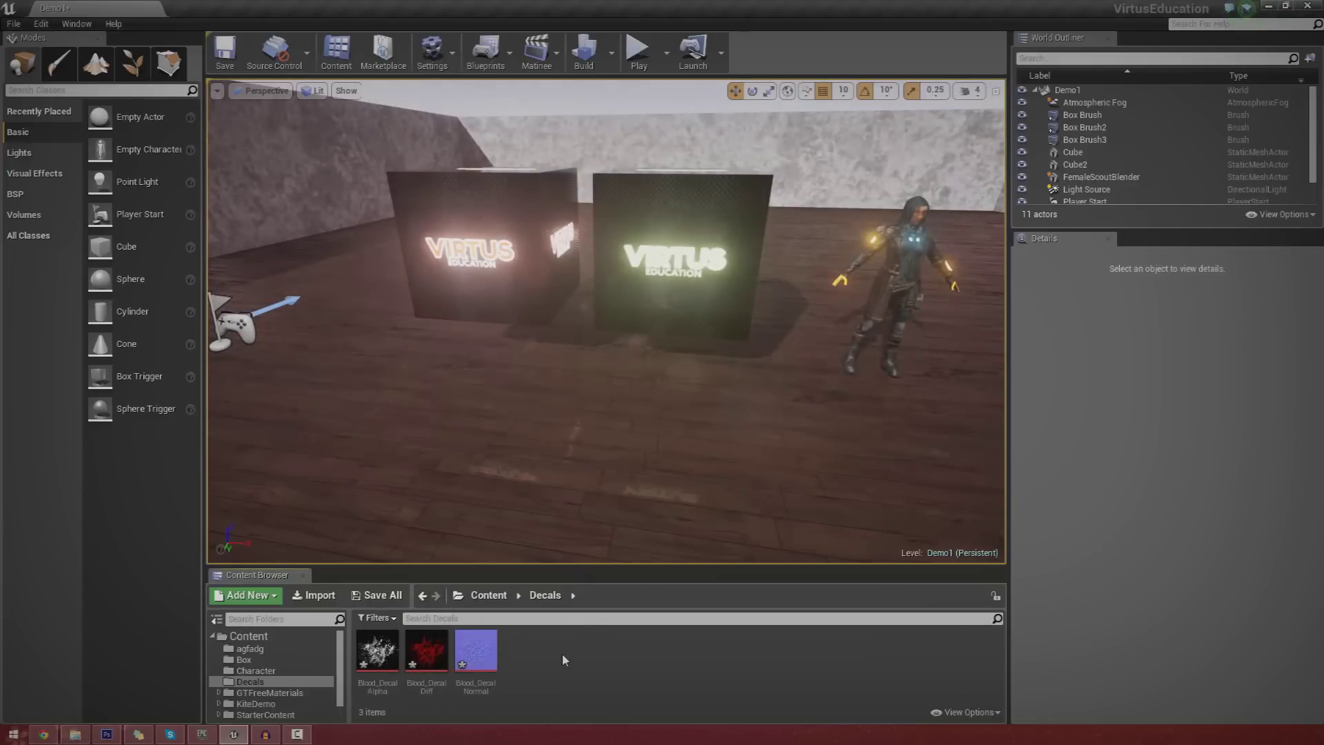
right_click(563, 660)
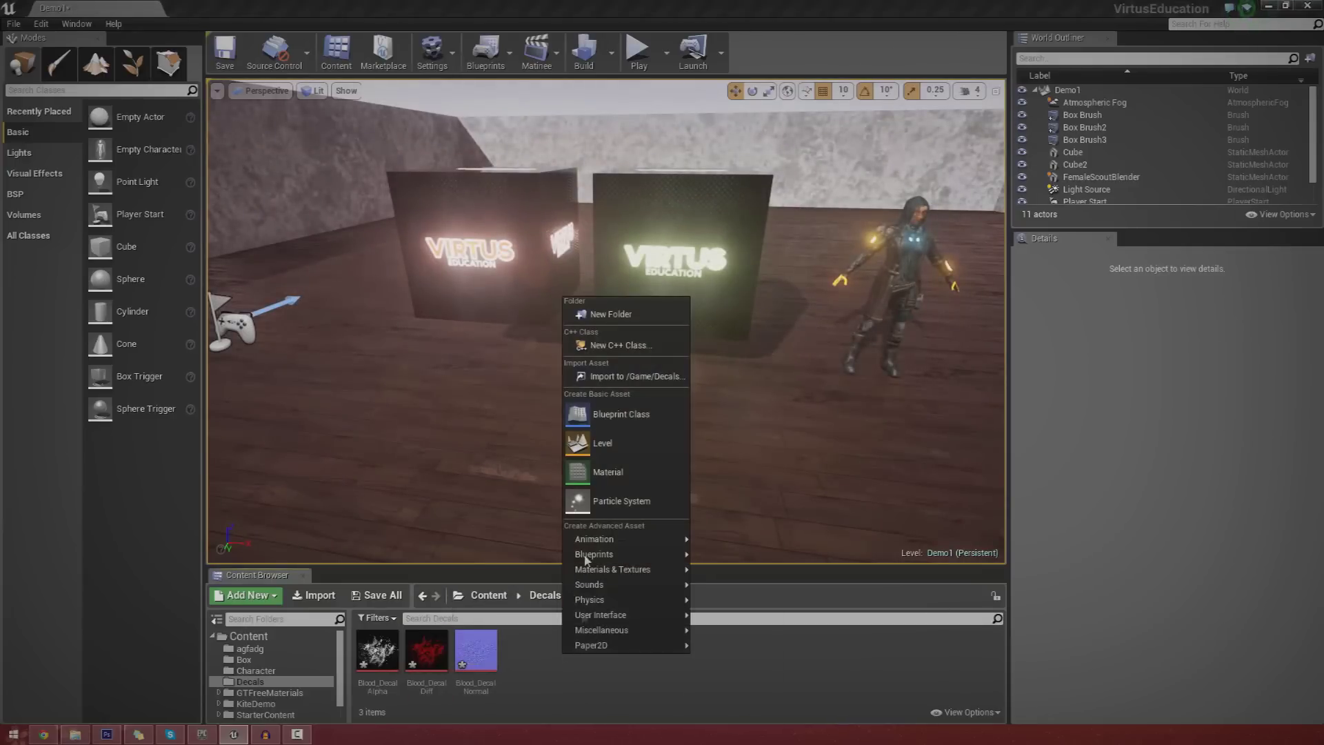
right_click(519, 643)
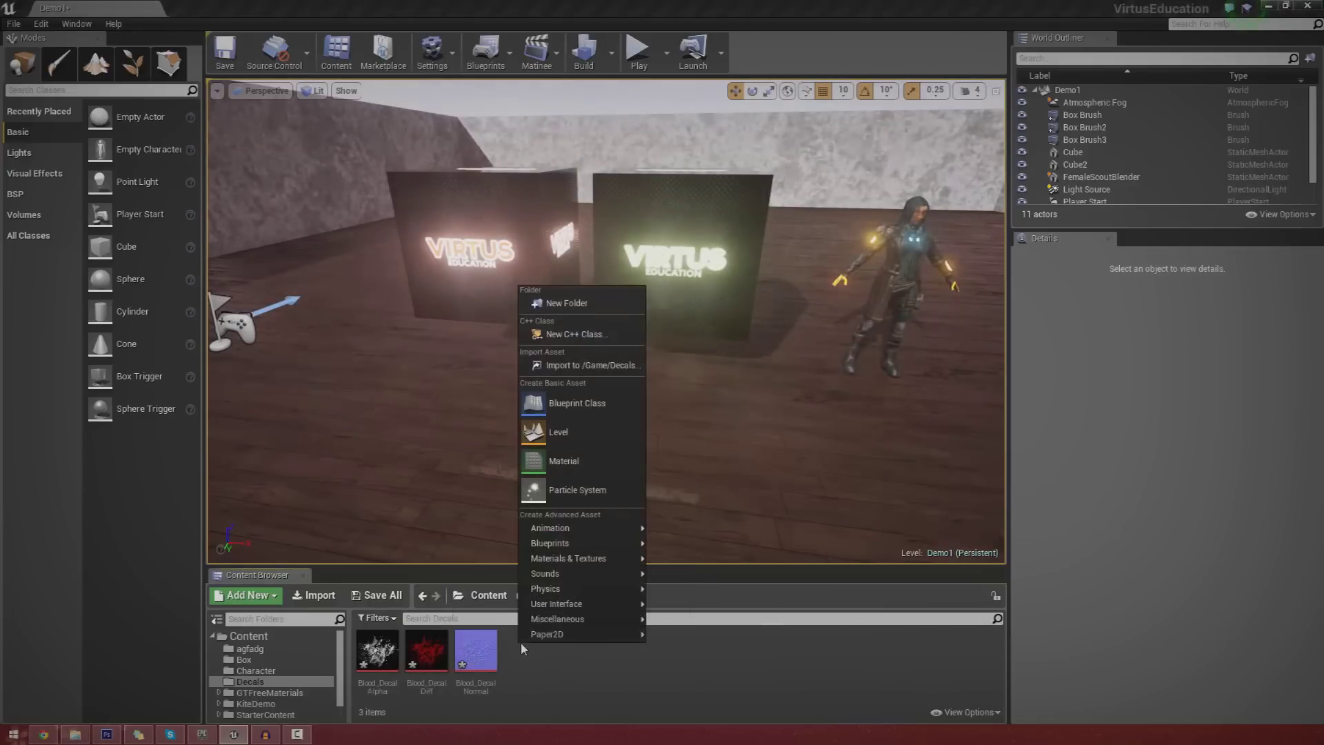
left_click(563, 461)
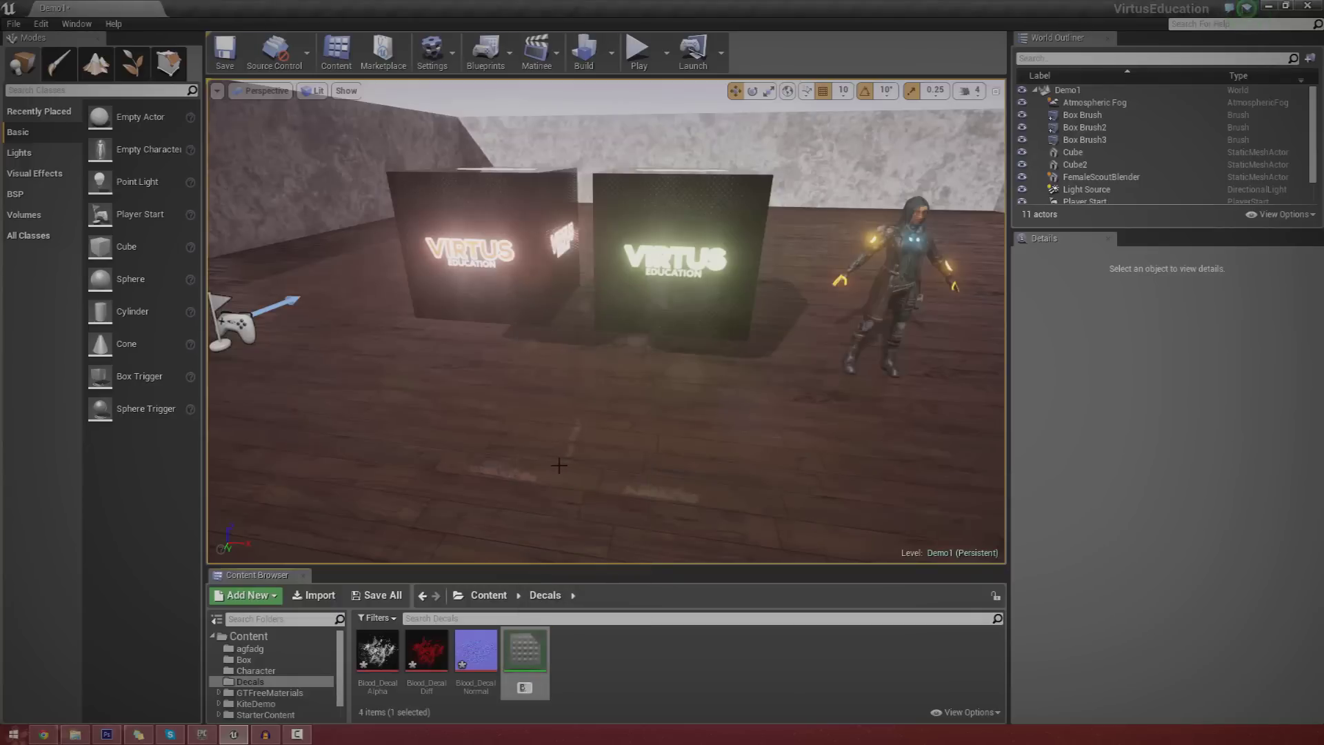
type("Blood_Decal")
key("Return")
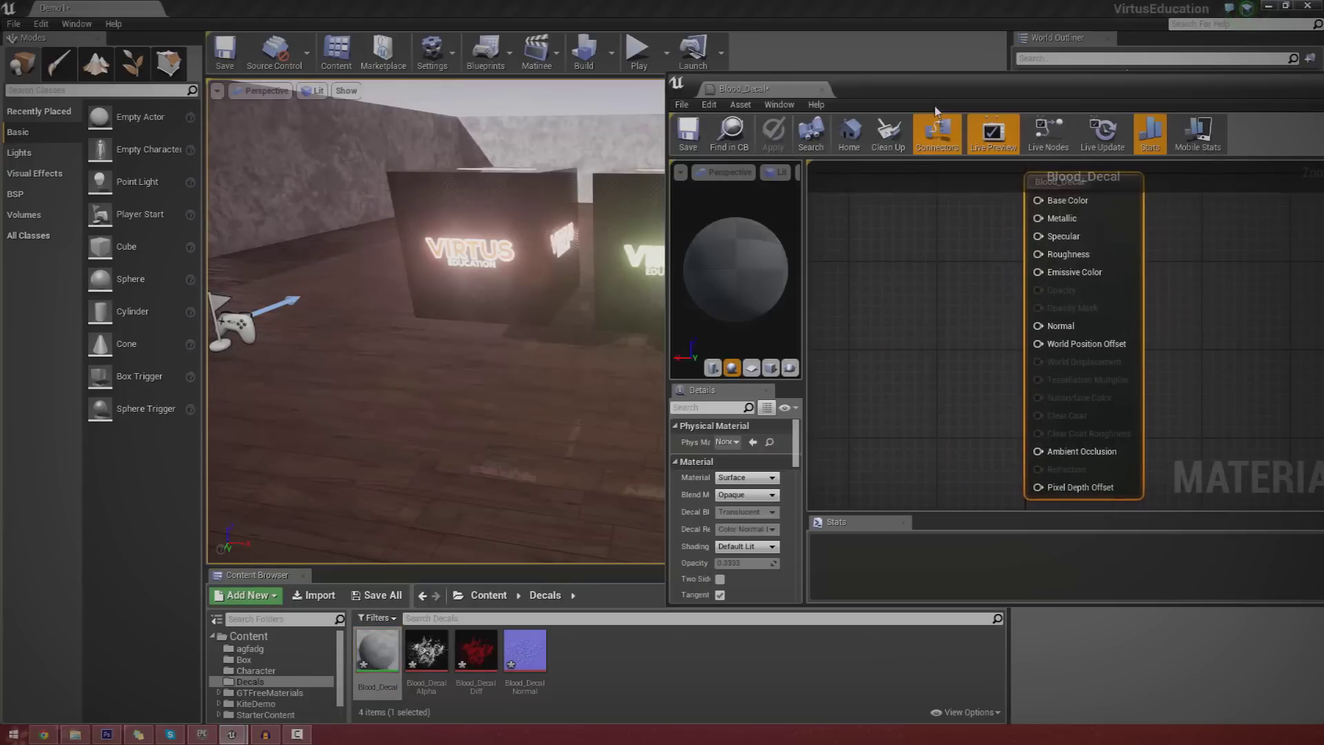
Step: Set the Blood_Decal material's Material Domain to Deferred Decal
left_click_drag(935, 107, 602, 146)
scroll(723, 343, "down", 2)
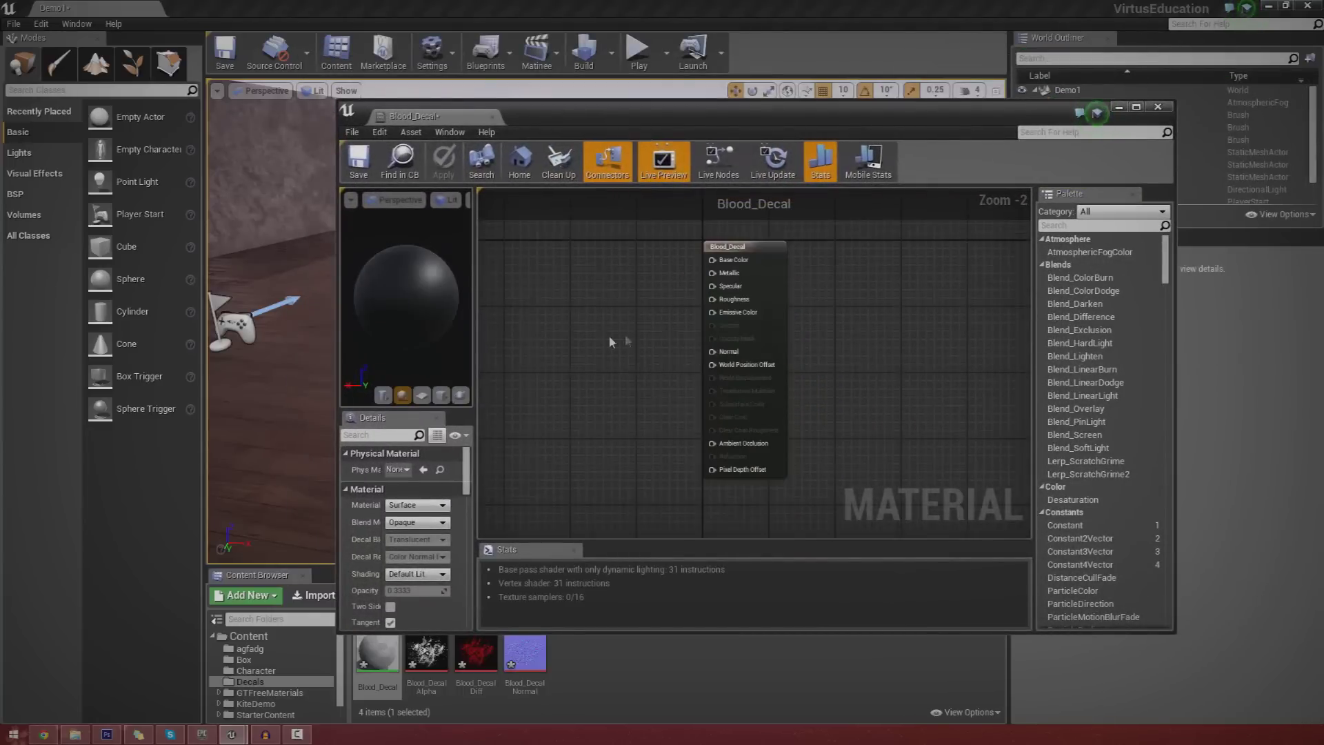
left_click(776, 312)
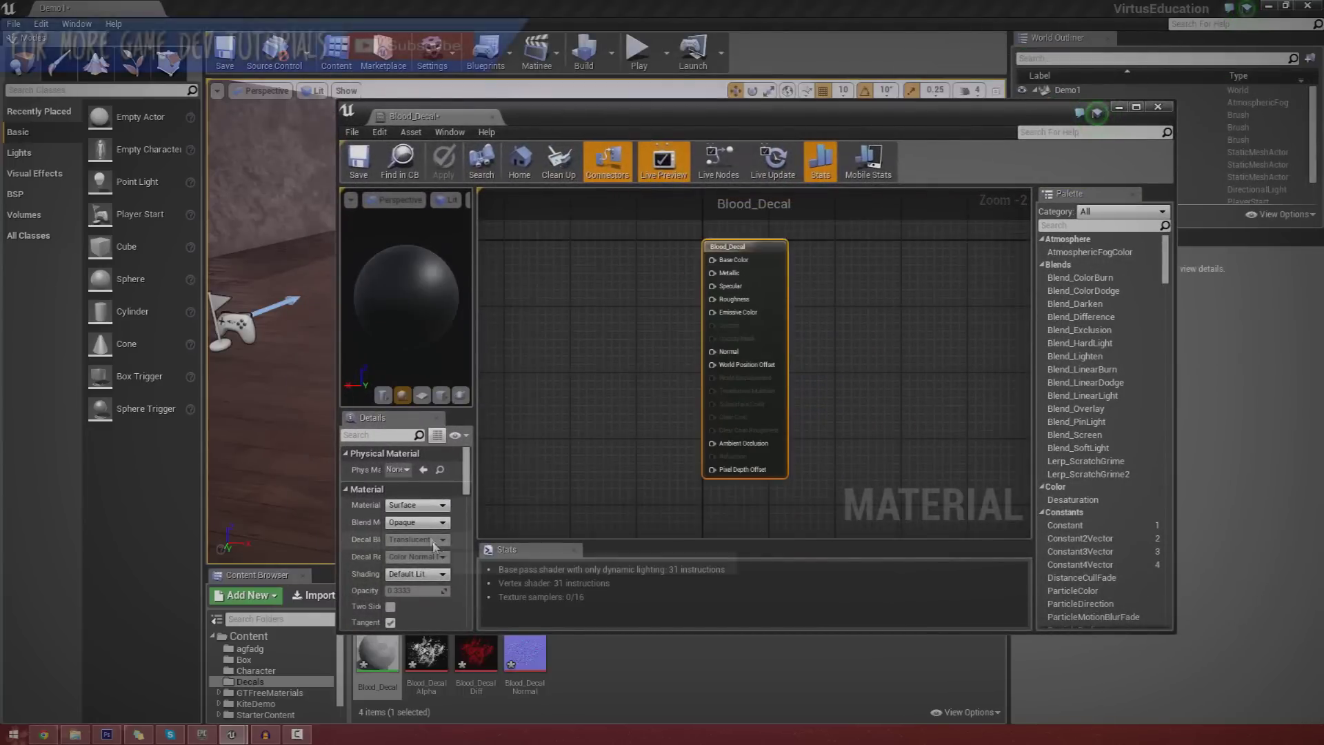
left_click(399, 506)
left_click(406, 516)
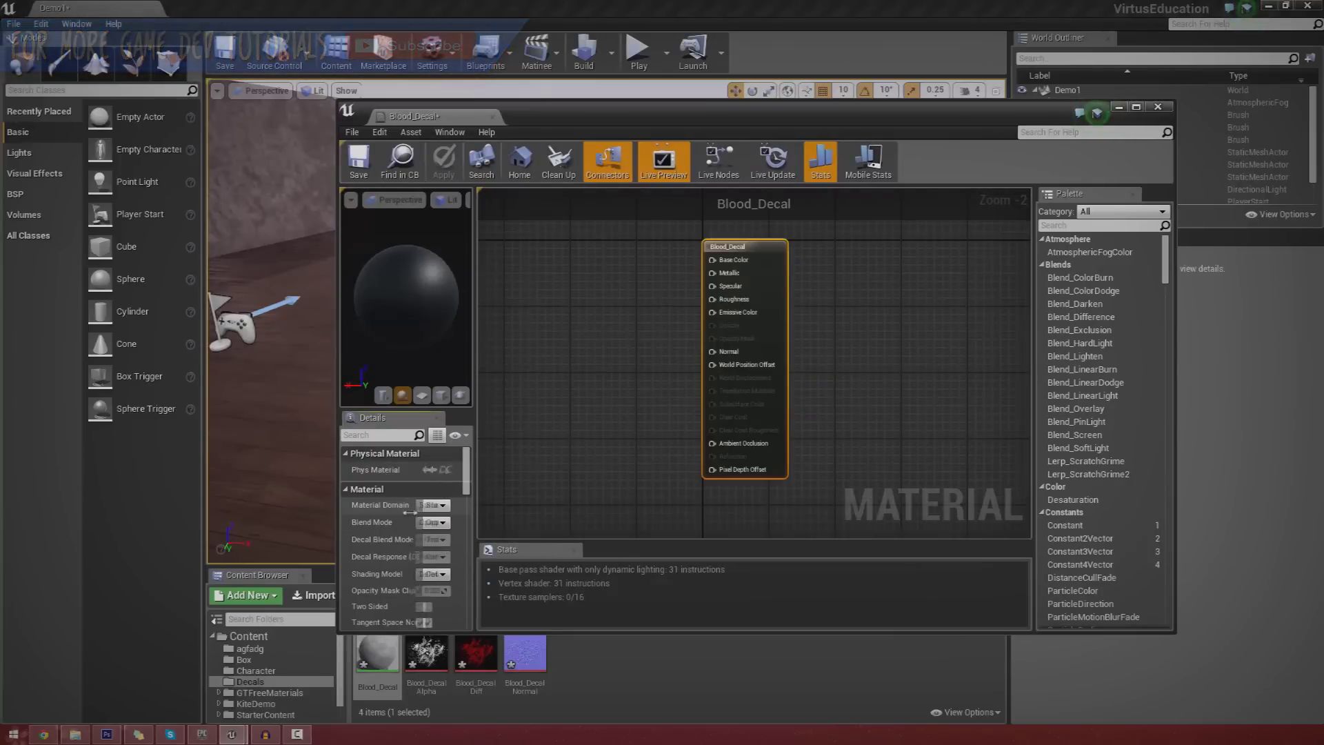
left_click(409, 508)
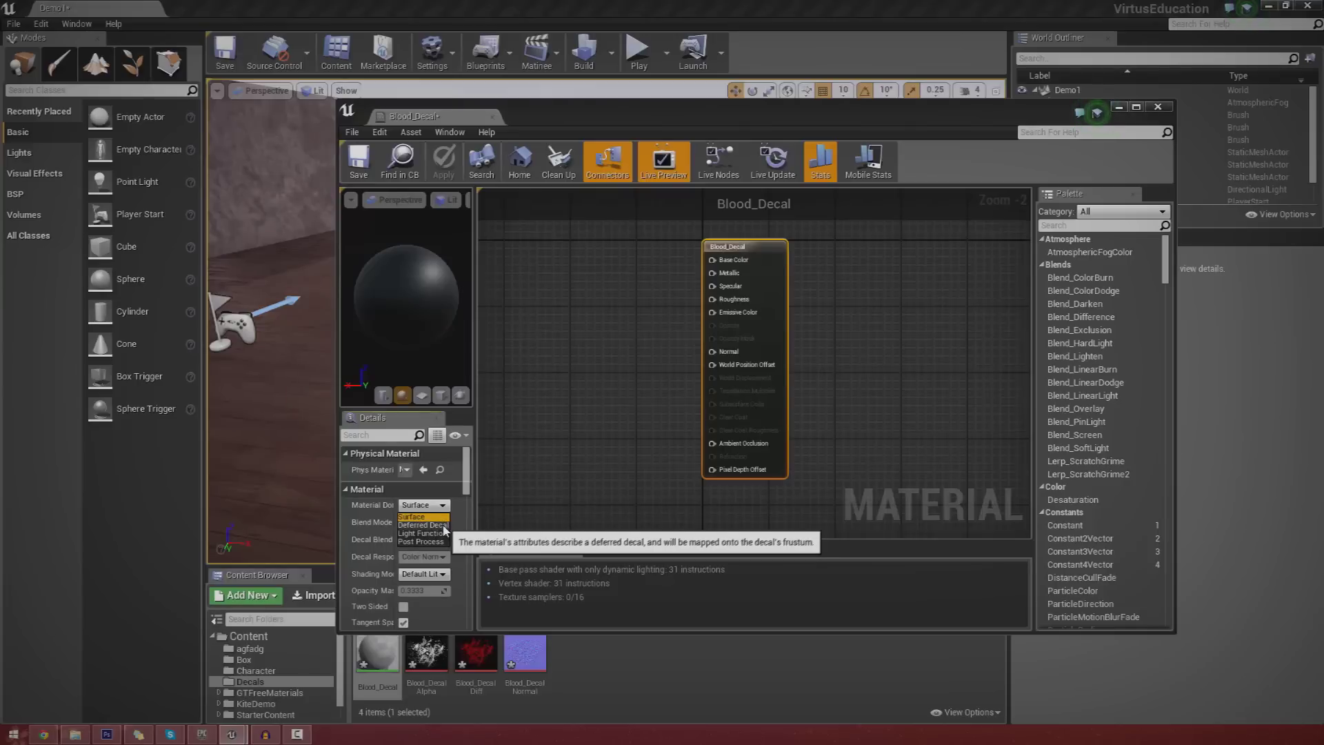
left_click(422, 526)
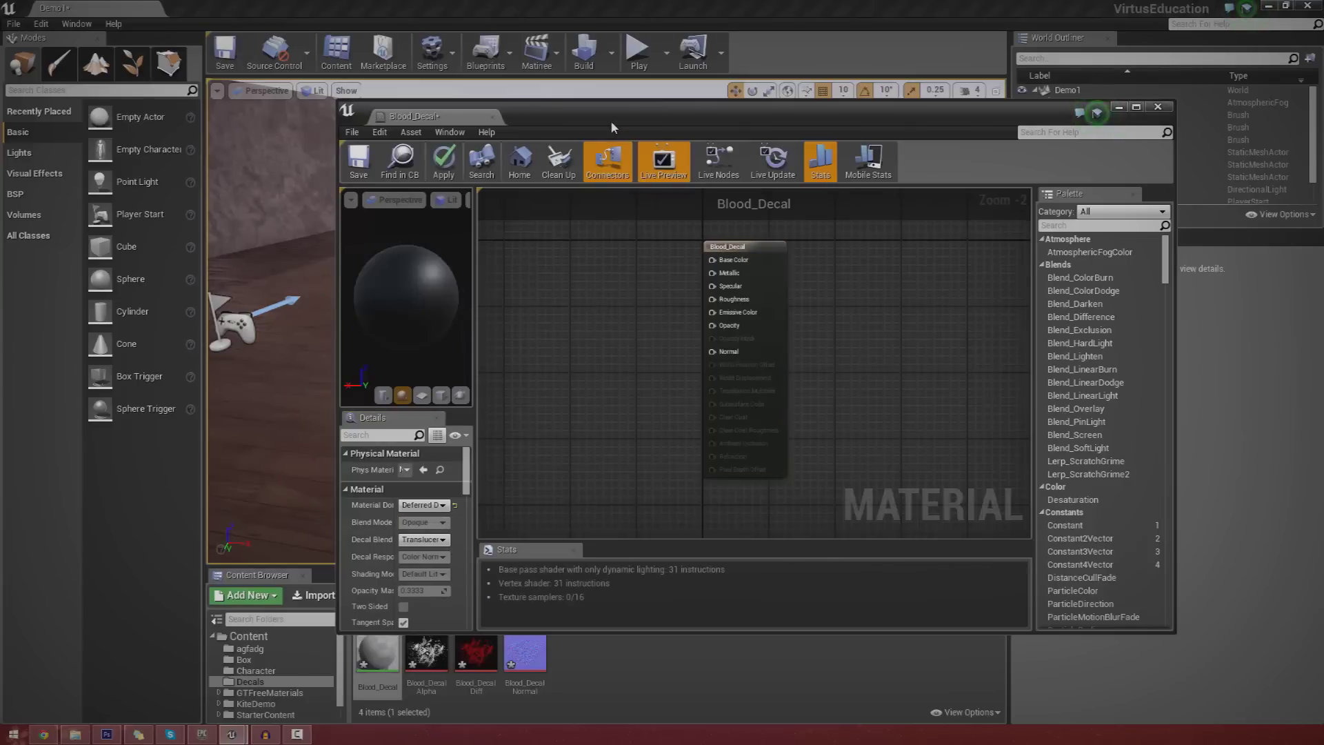
Step: Add the Blood_DecalDiff texture to the material graph as a Texture Sample and connect it to Base Color
left_click_drag(610, 119, 837, 77)
left_click(466, 665)
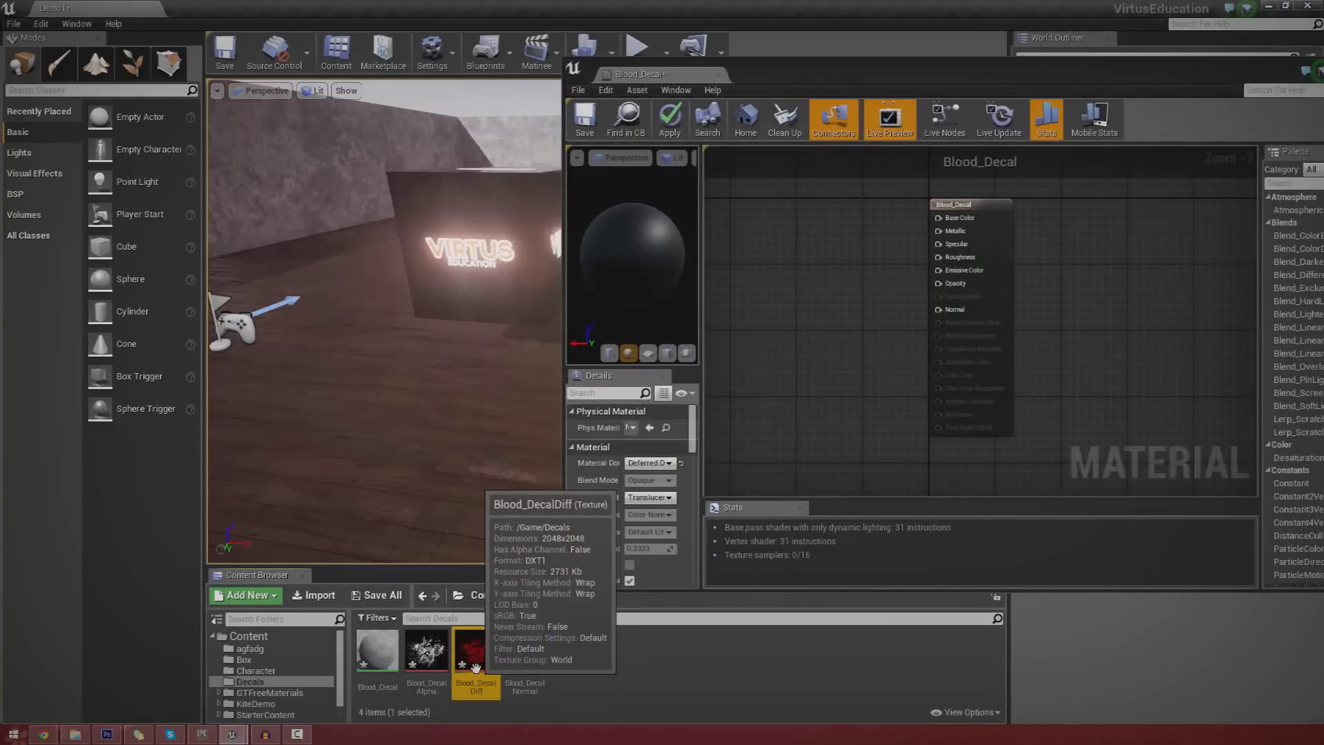
left_click_drag(475, 667, 870, 278)
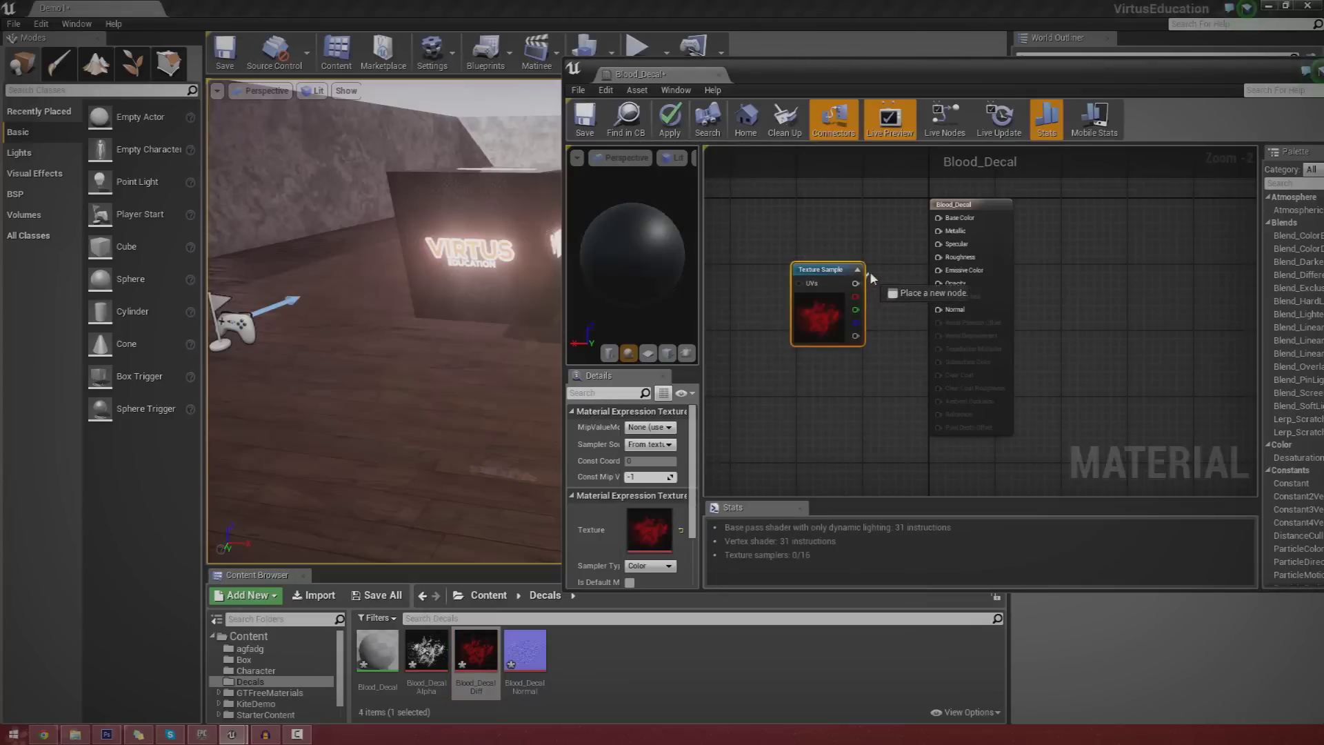
left_click_drag(917, 238, 939, 218)
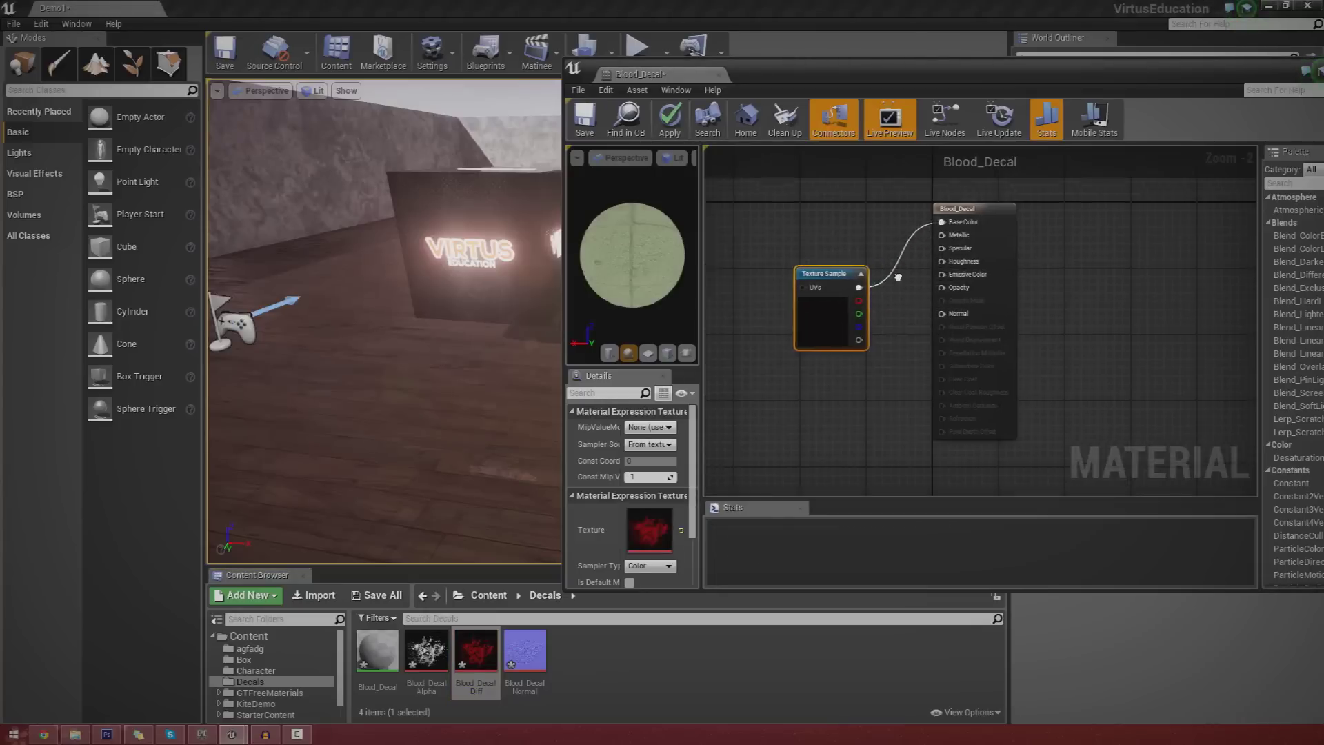
Step: Reposition the red Texture Sample node above and to the left of the material node and apply the material changes
right_click_drag(894, 275, 920, 405)
left_click_drag(847, 418, 786, 263)
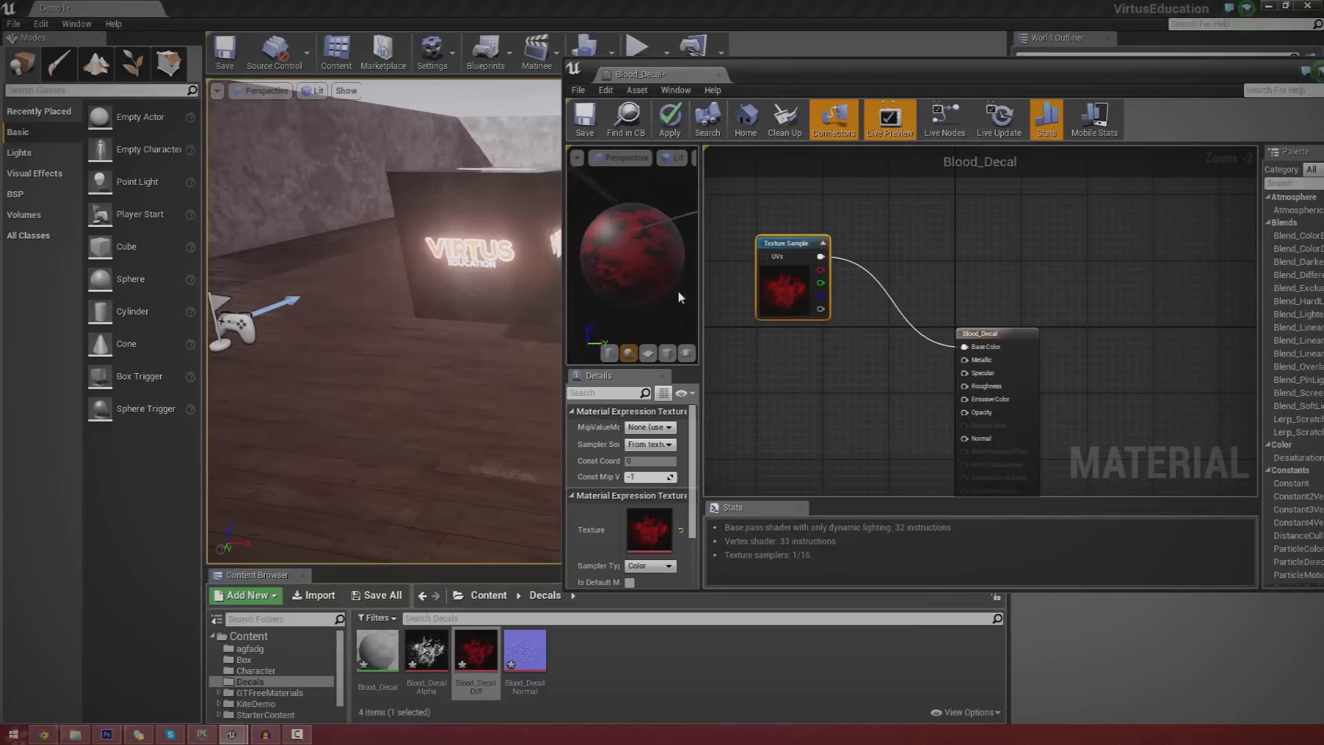
left_click(670, 124)
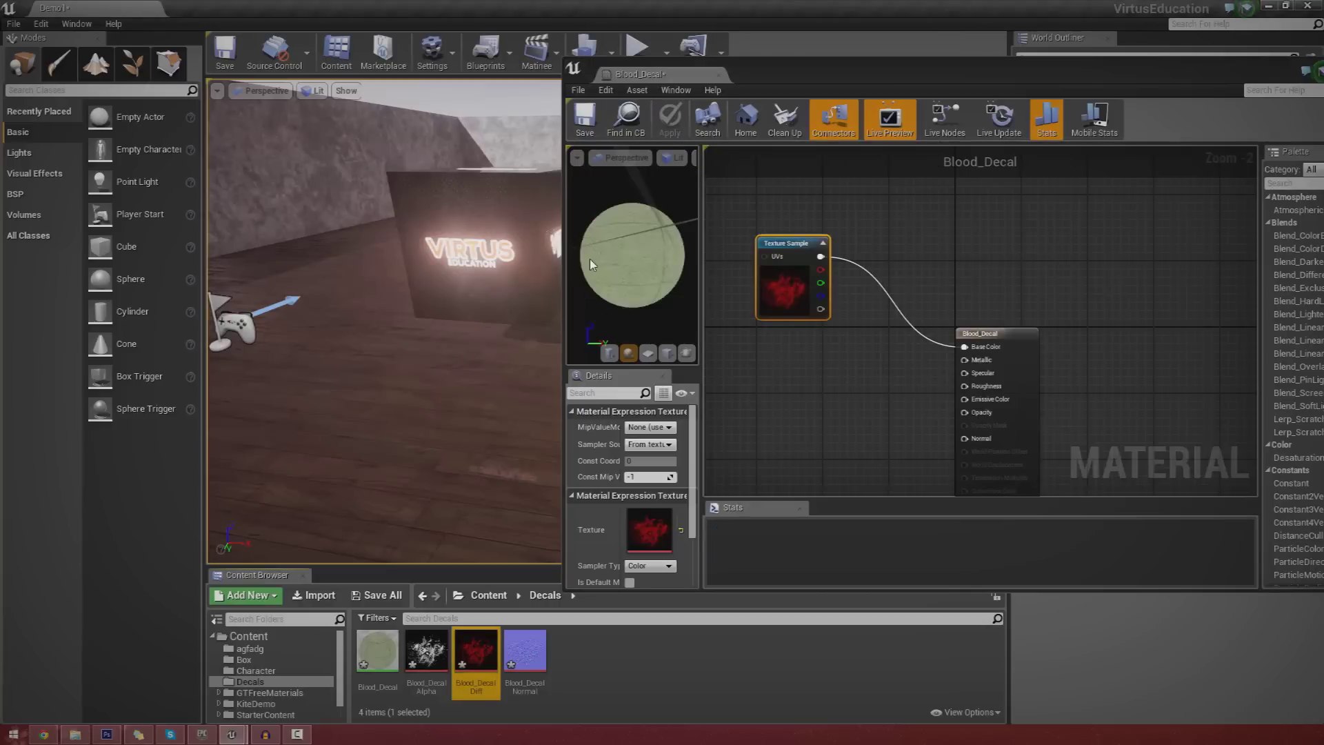
Step: Add the Blood_DecalAlpha texture below the red Texture Sample and connect its output to the material's Opacity
left_click(441, 665)
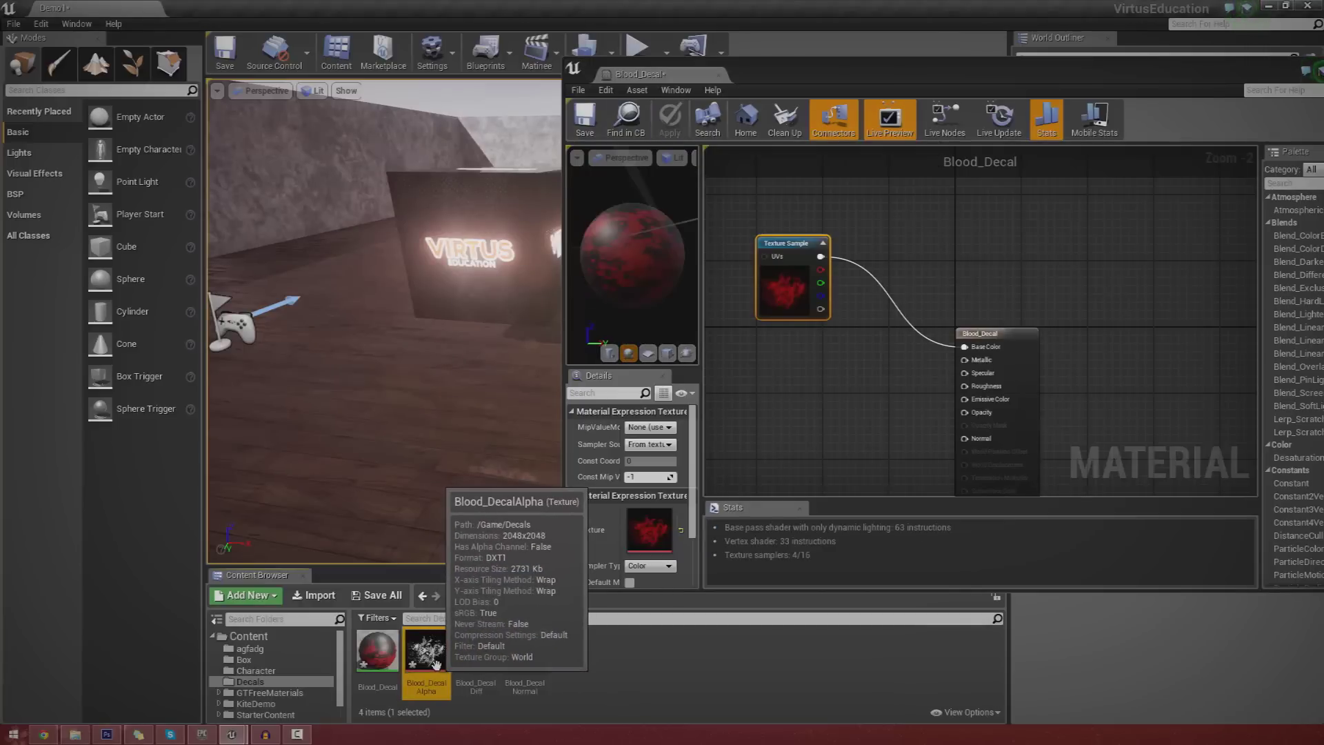
left_click_drag(436, 663, 759, 419)
right_click_drag(758, 422, 743, 334)
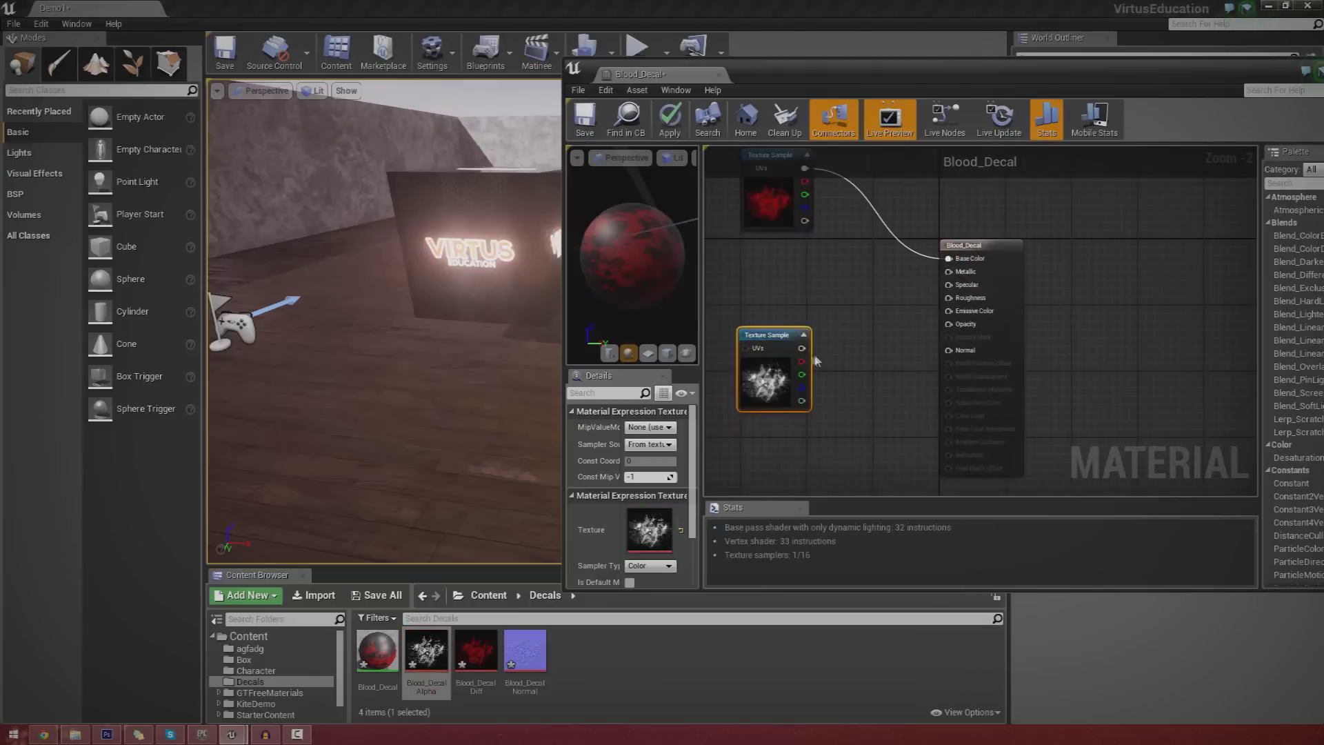
left_click_drag(800, 348, 962, 329)
left_click(763, 207)
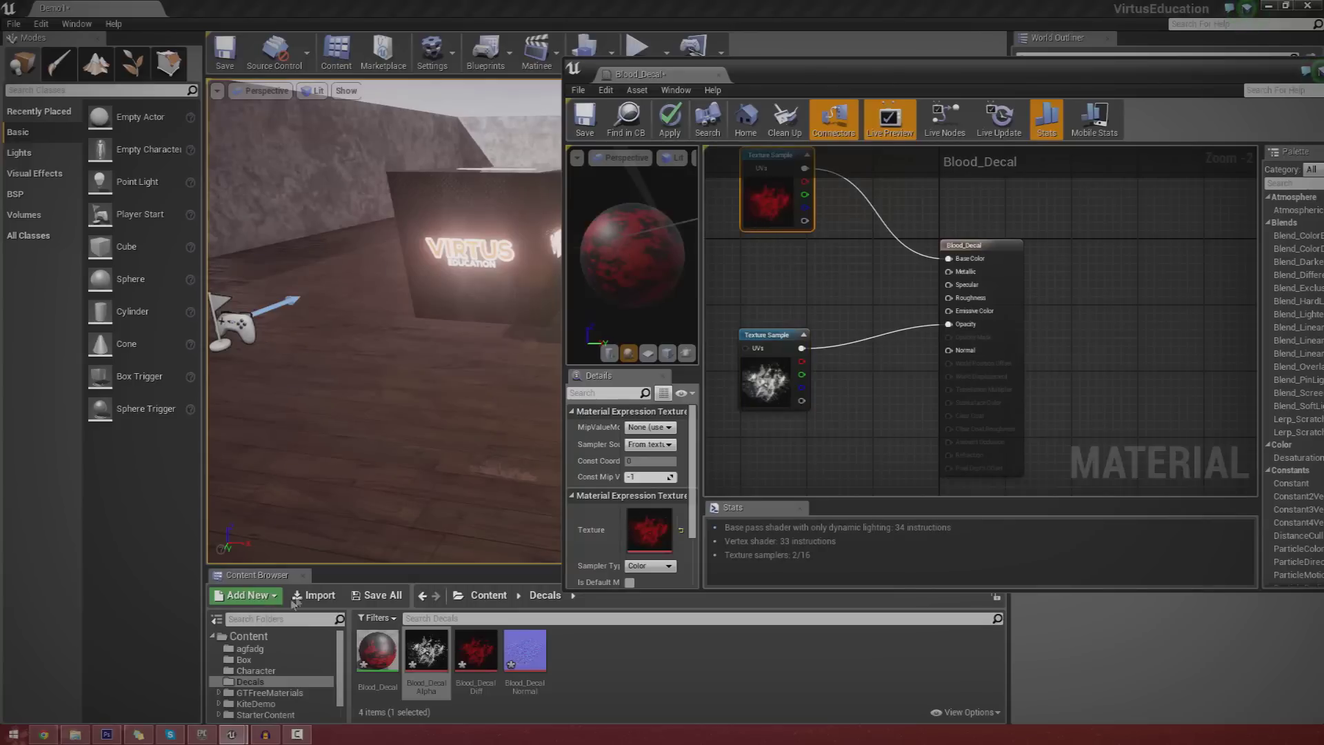
left_click(856, 279)
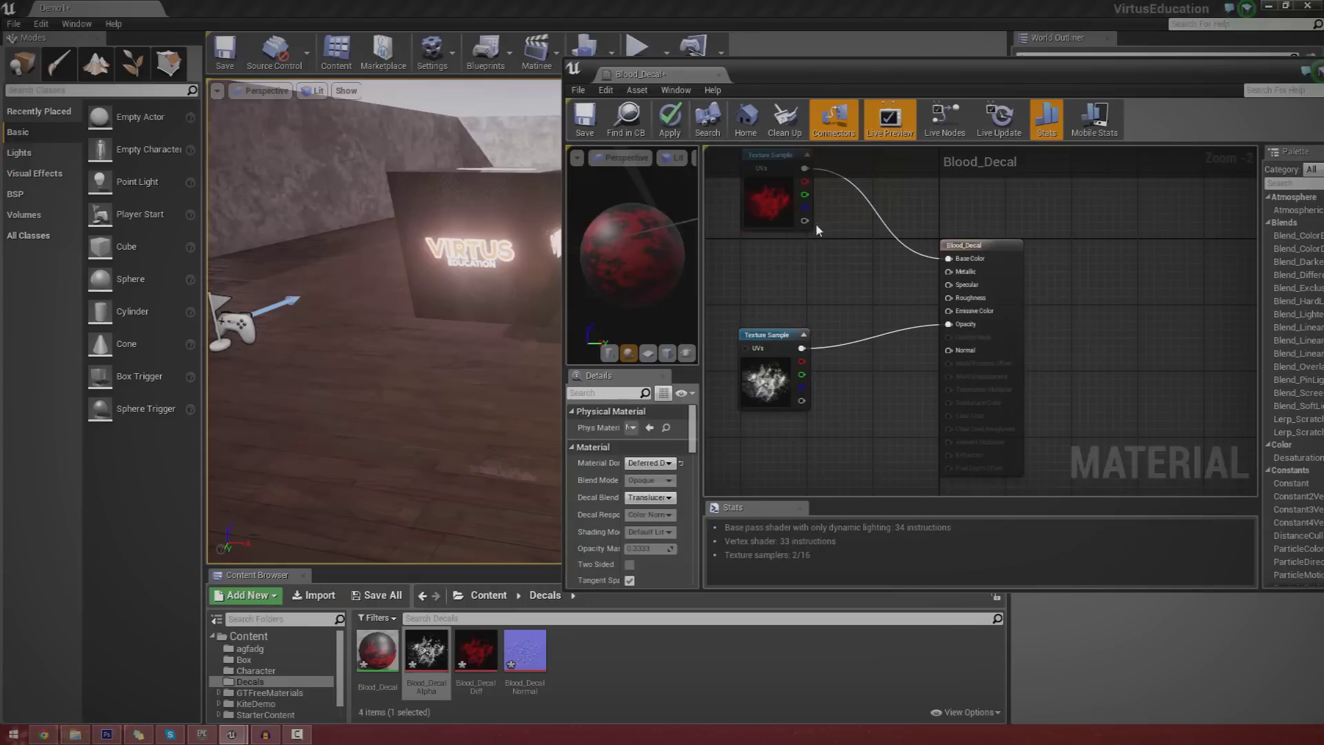
left_click(809, 219)
mouse_move(797, 223)
left_mouse_down()
mouse_move(812, 236)
mouse_move(781, 228)
mouse_move(957, 330)
mouse_move(821, 231)
left_mouse_up()
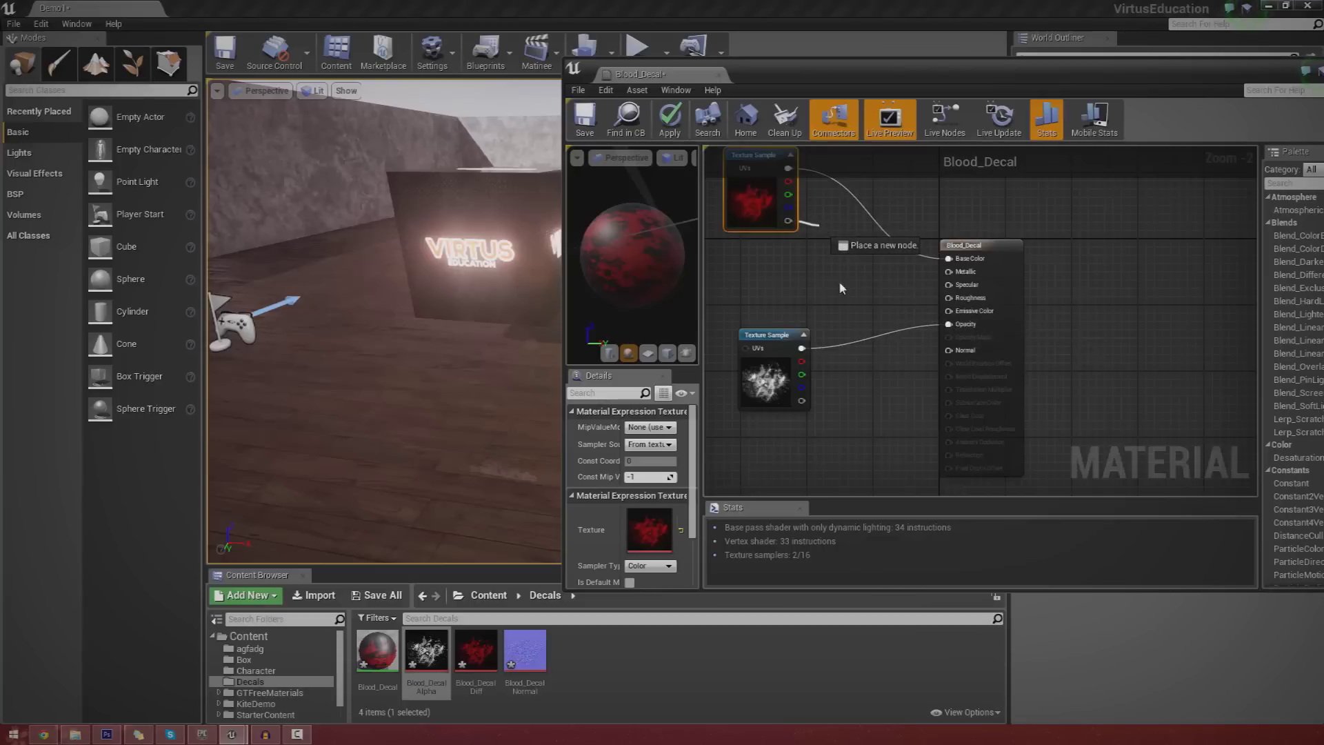
left_click_drag(821, 231, 822, 231)
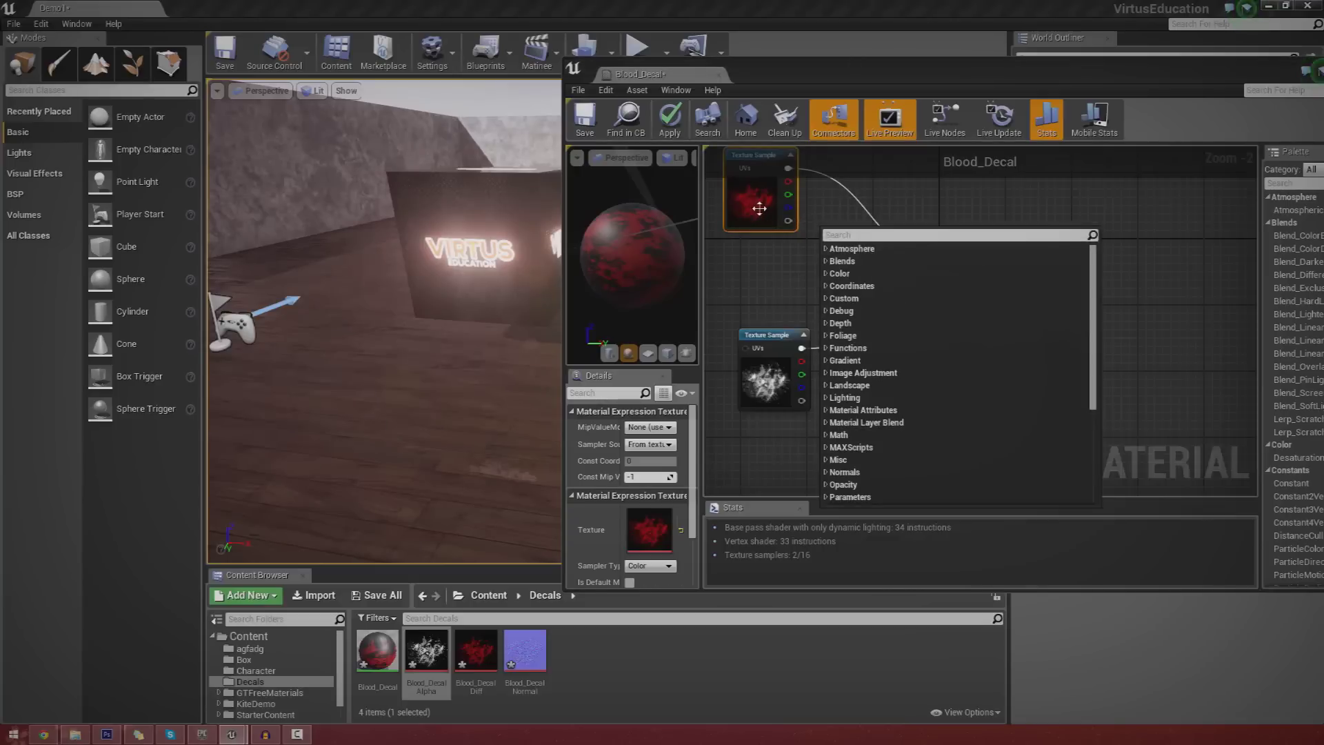
left_click(770, 276)
left_click_drag(802, 349, 857, 298)
left_click(774, 275)
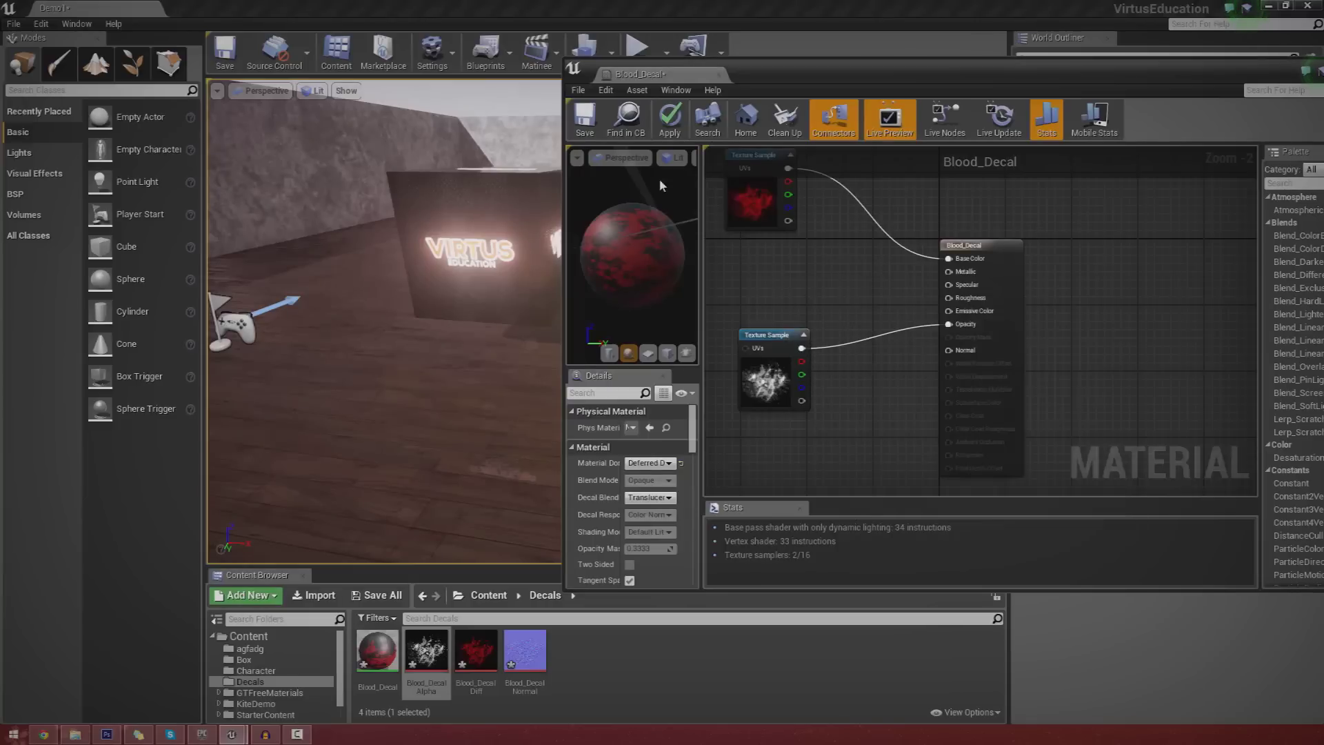
Step: Apply the current material graph changes and save the Blood_Decal material
left_click(673, 134)
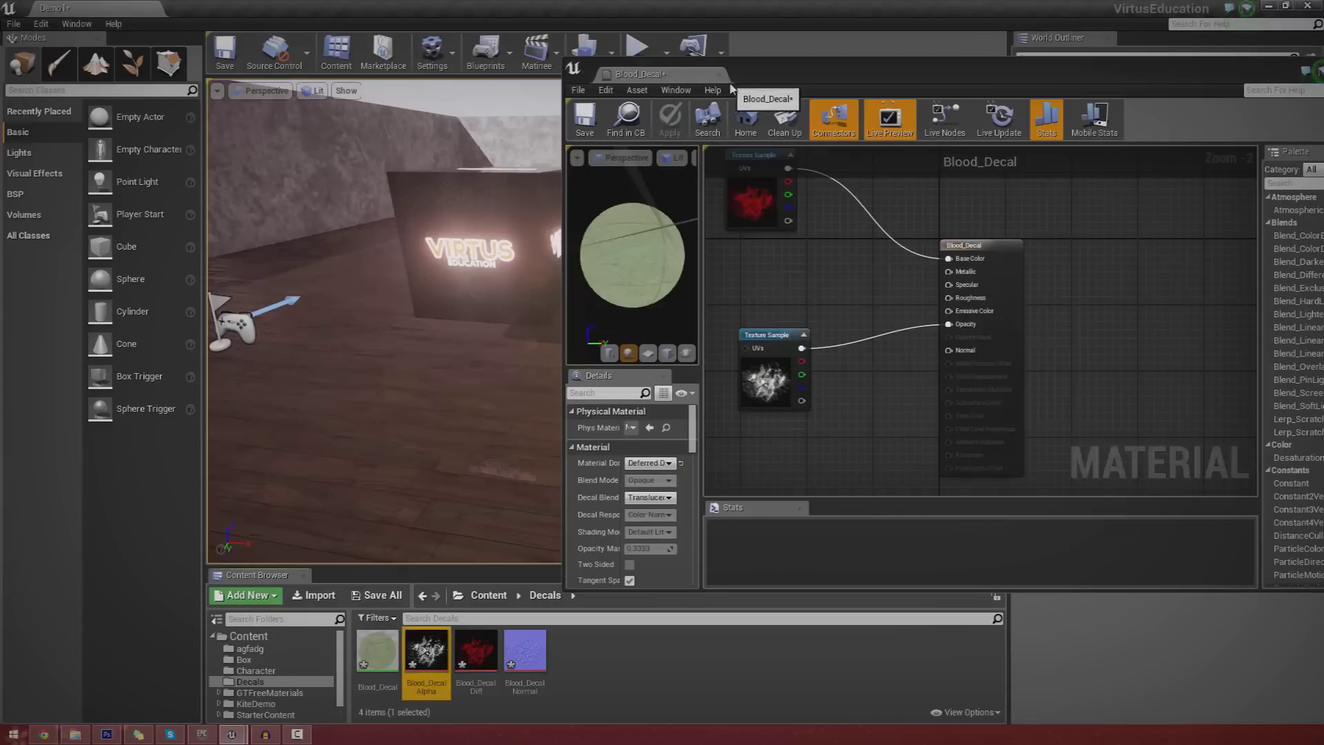
left_click(586, 123)
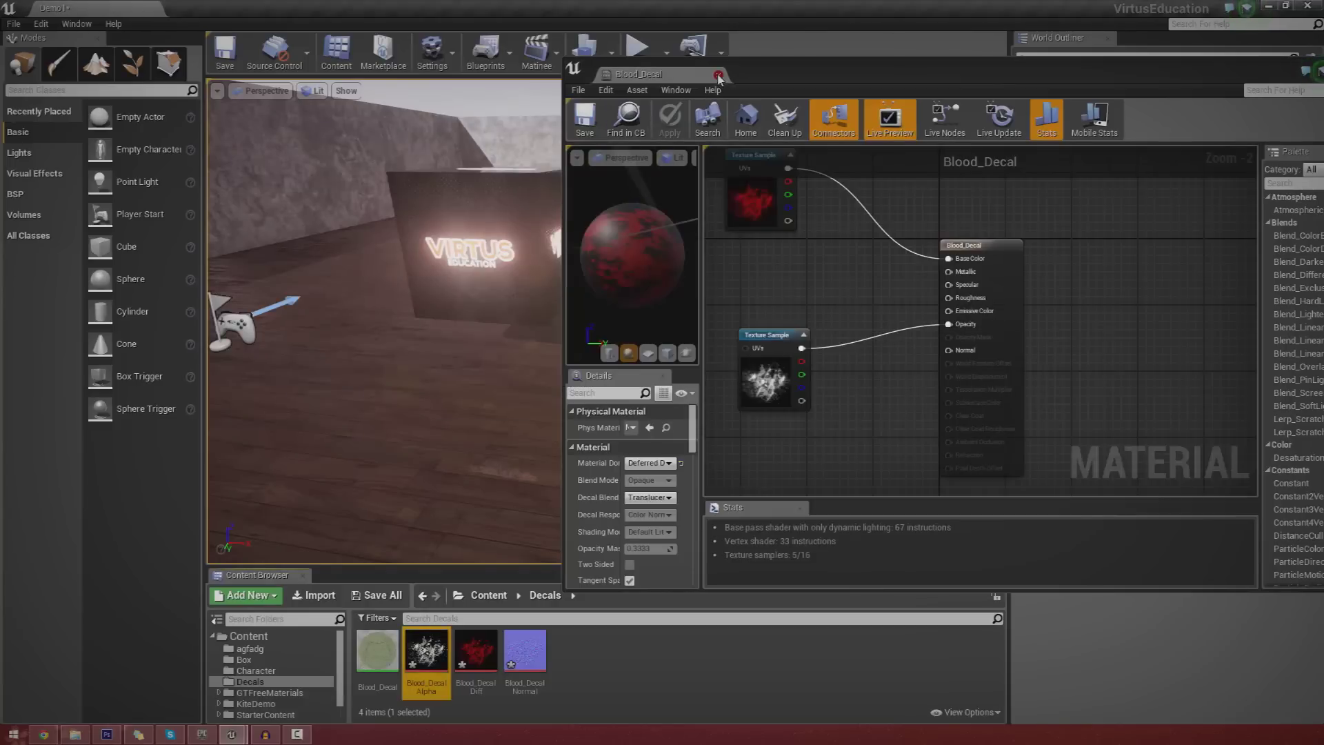
Step: Add the Blood_DecalNormal texture below the alpha Texture Sample, connect it to the material's Normal input, and apply and close the material
left_click(522, 650)
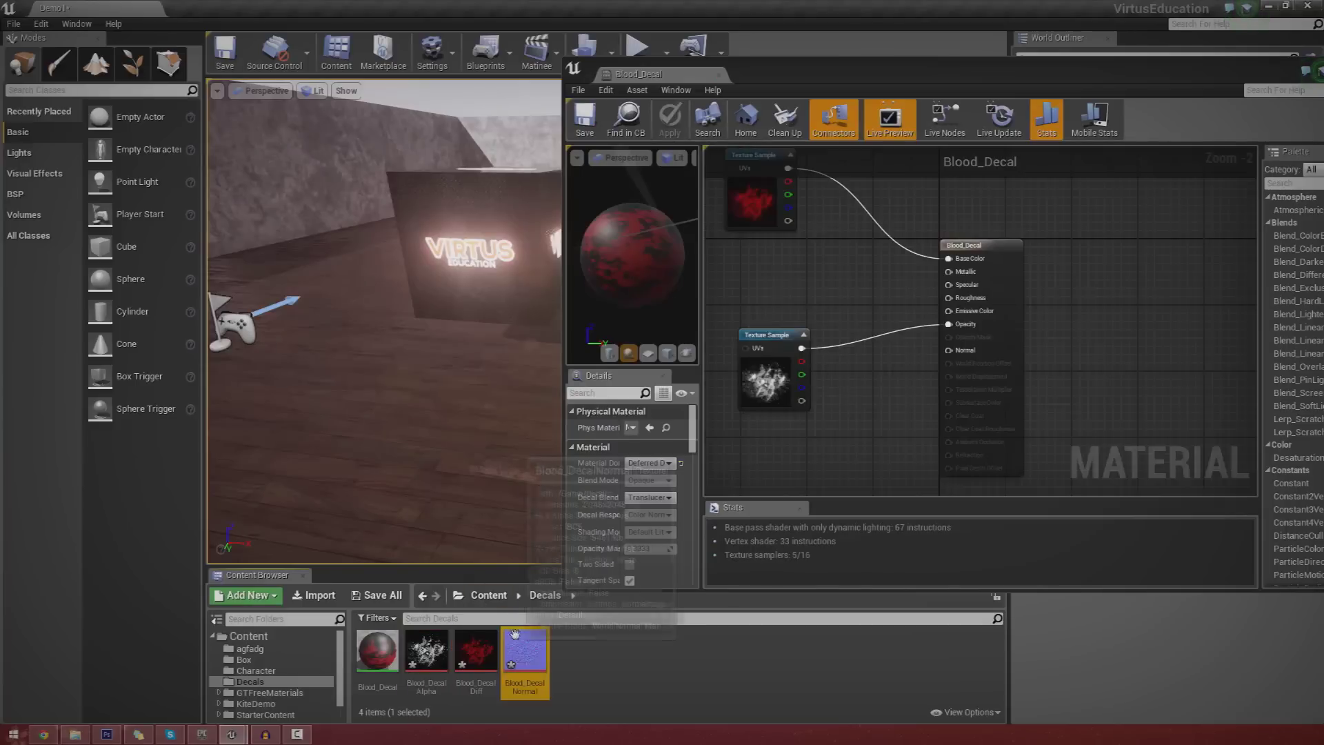
right_click_drag(806, 451, 808, 390)
key("t")
left_click(813, 412)
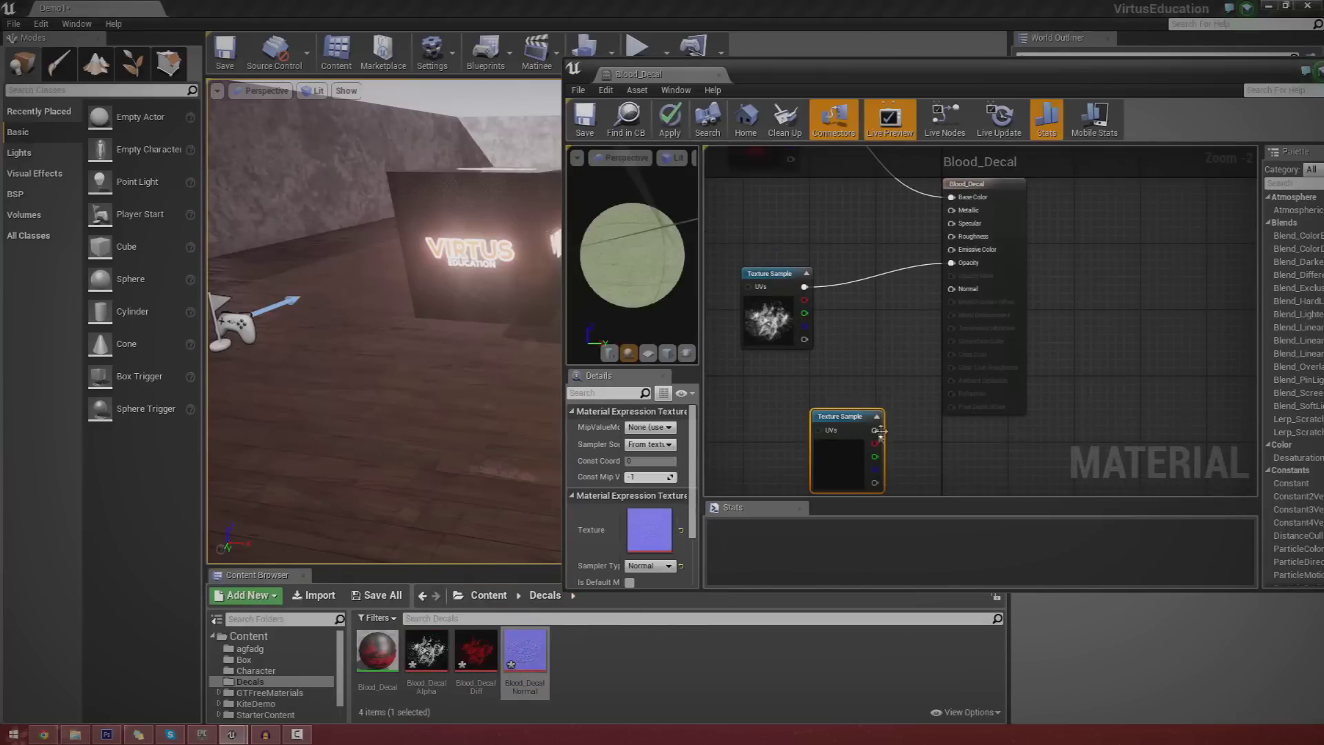
left_click_drag(879, 431, 950, 289)
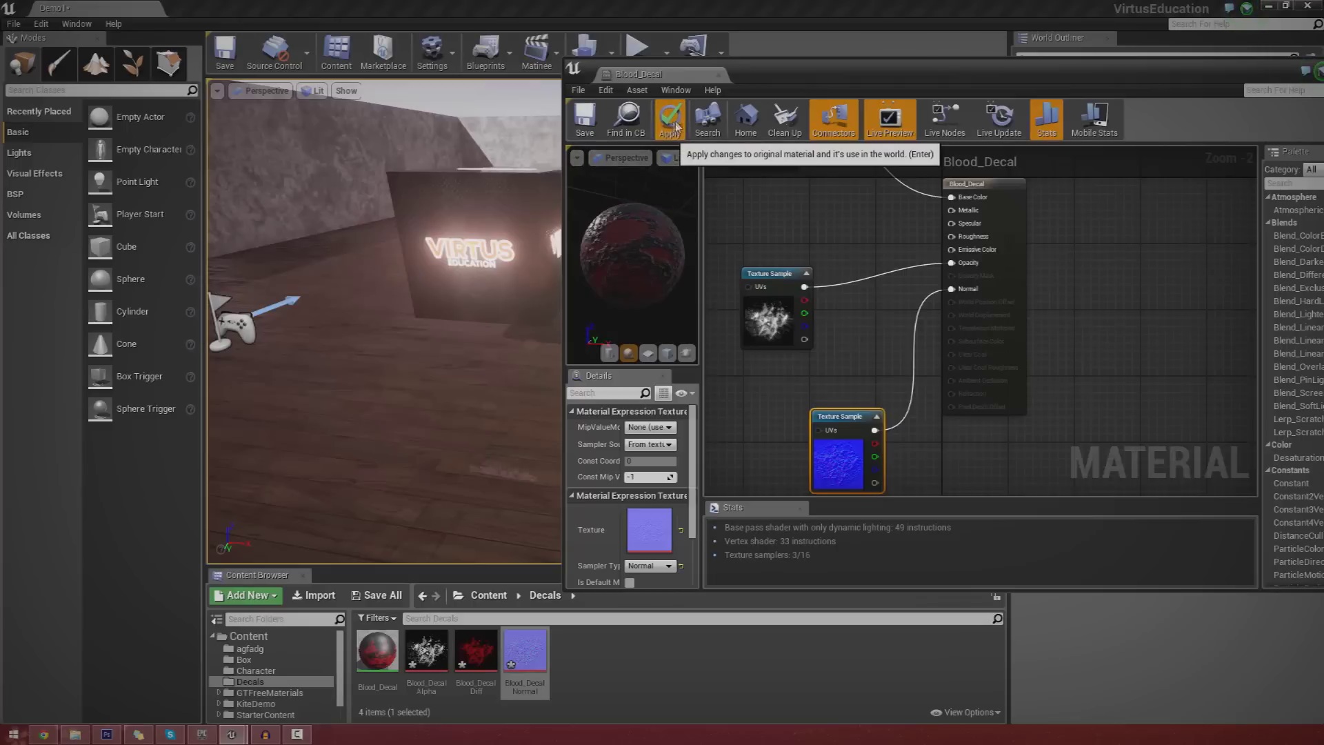
left_click(718, 75)
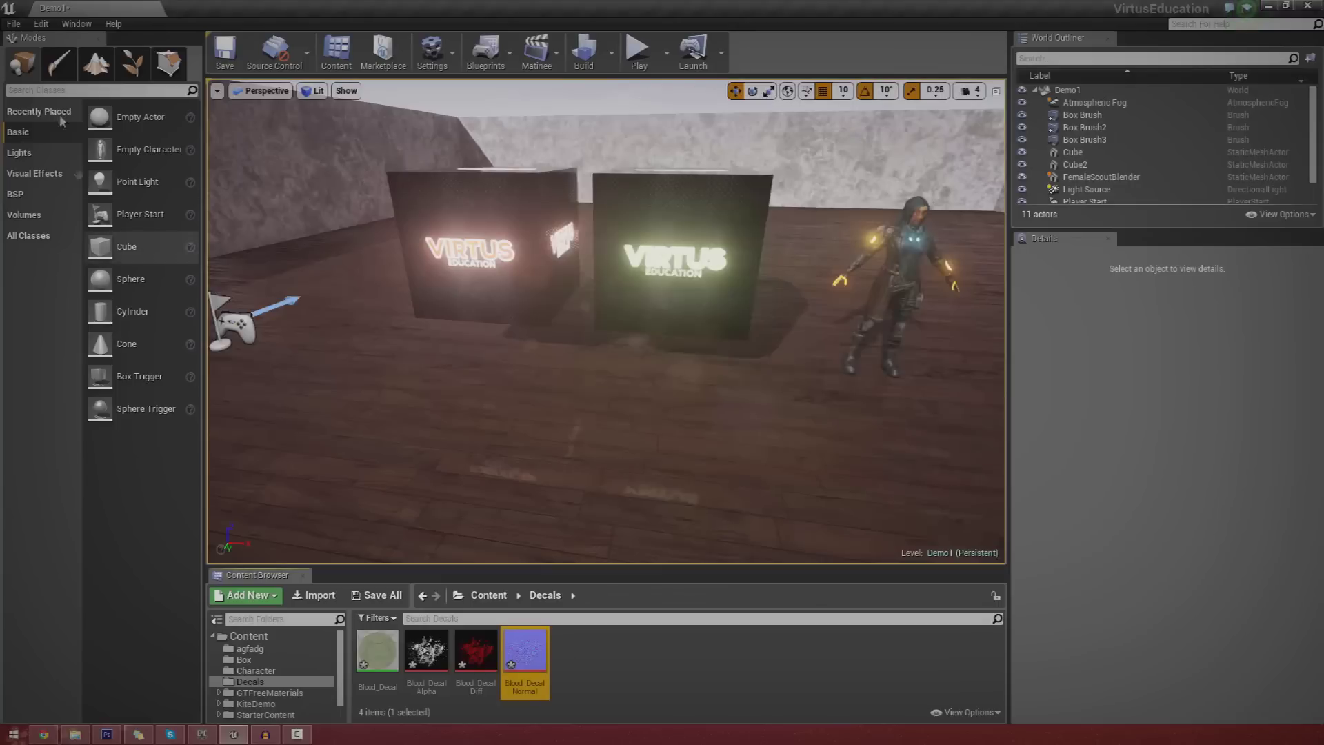
Step: Find the Deferred Decal actor by searching for "deca" and place it on the floor in front of the cubes
left_click(46, 91)
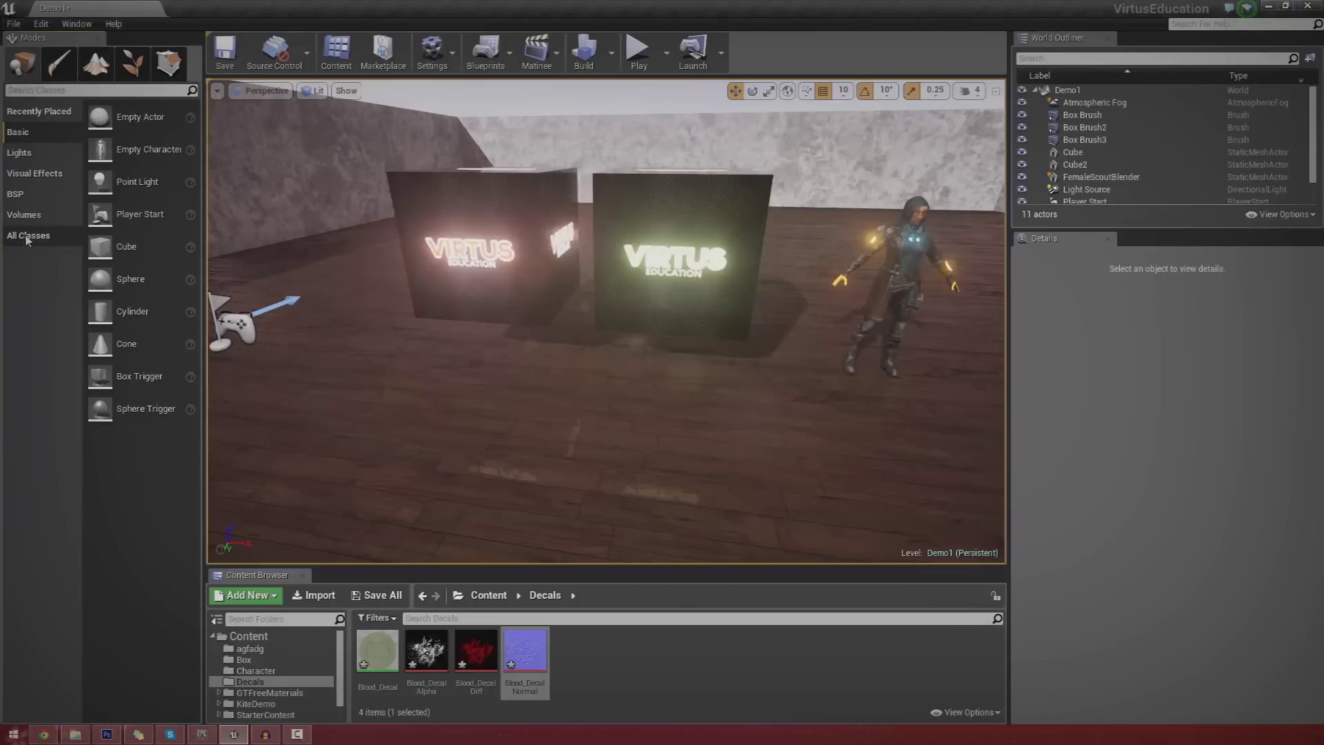
left_click(43, 91)
type("deca")
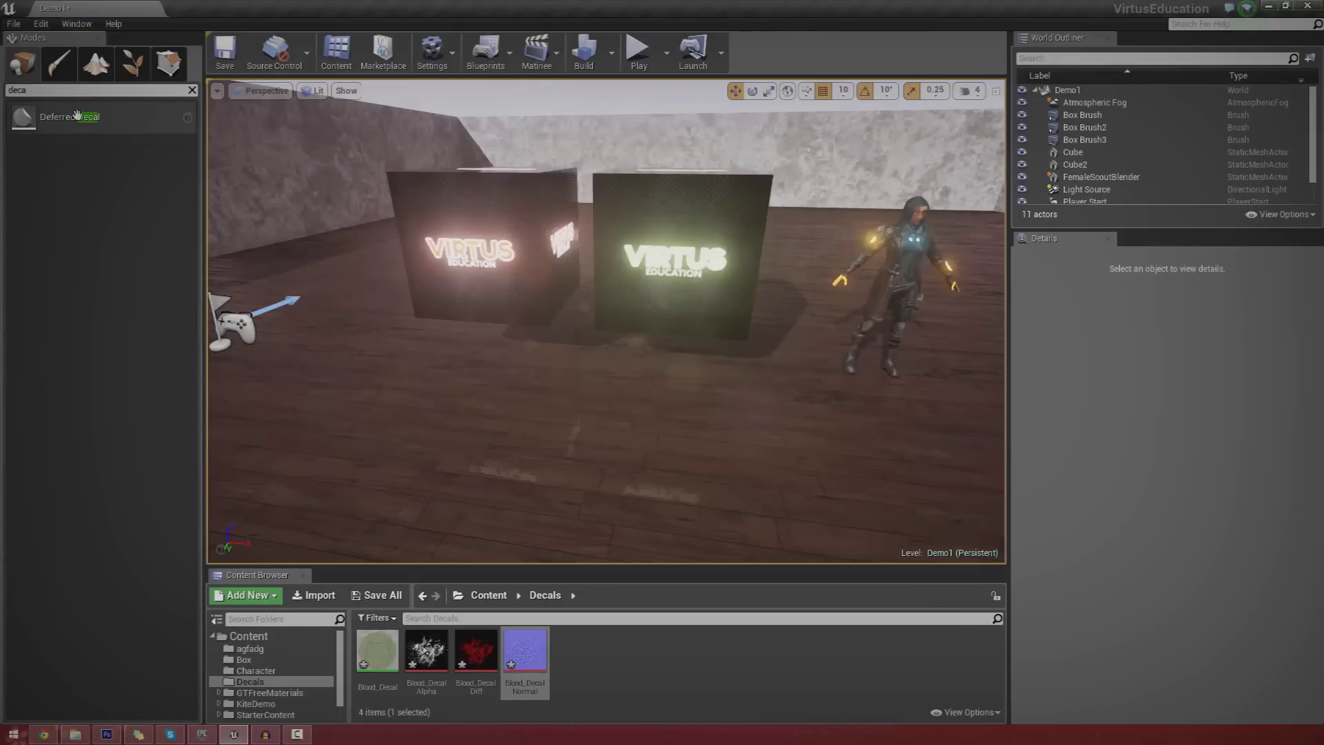
left_click_drag(77, 116, 493, 444)
key("f")
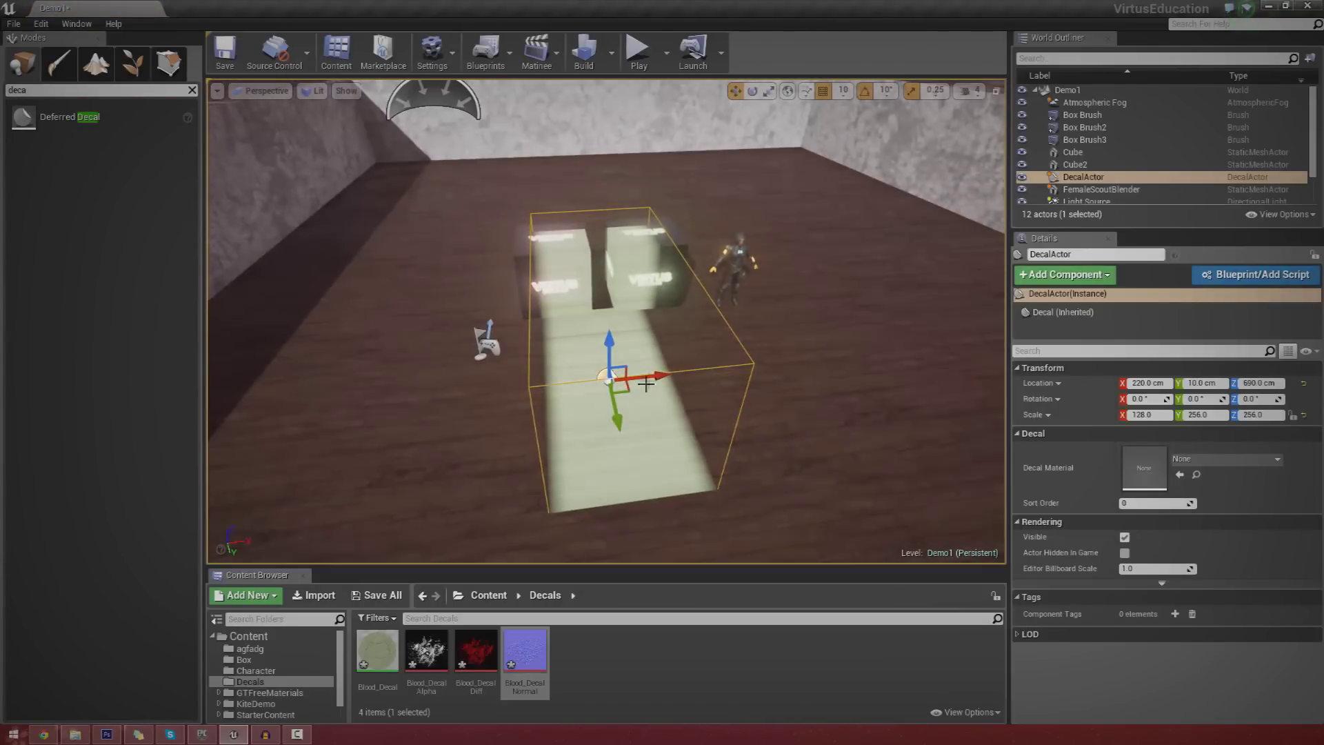
Step: Move the decal actor against the side wall at X 1660 cm and raise it to Z 890 cm
left_click_drag(646, 384, 793, 377, "shift")
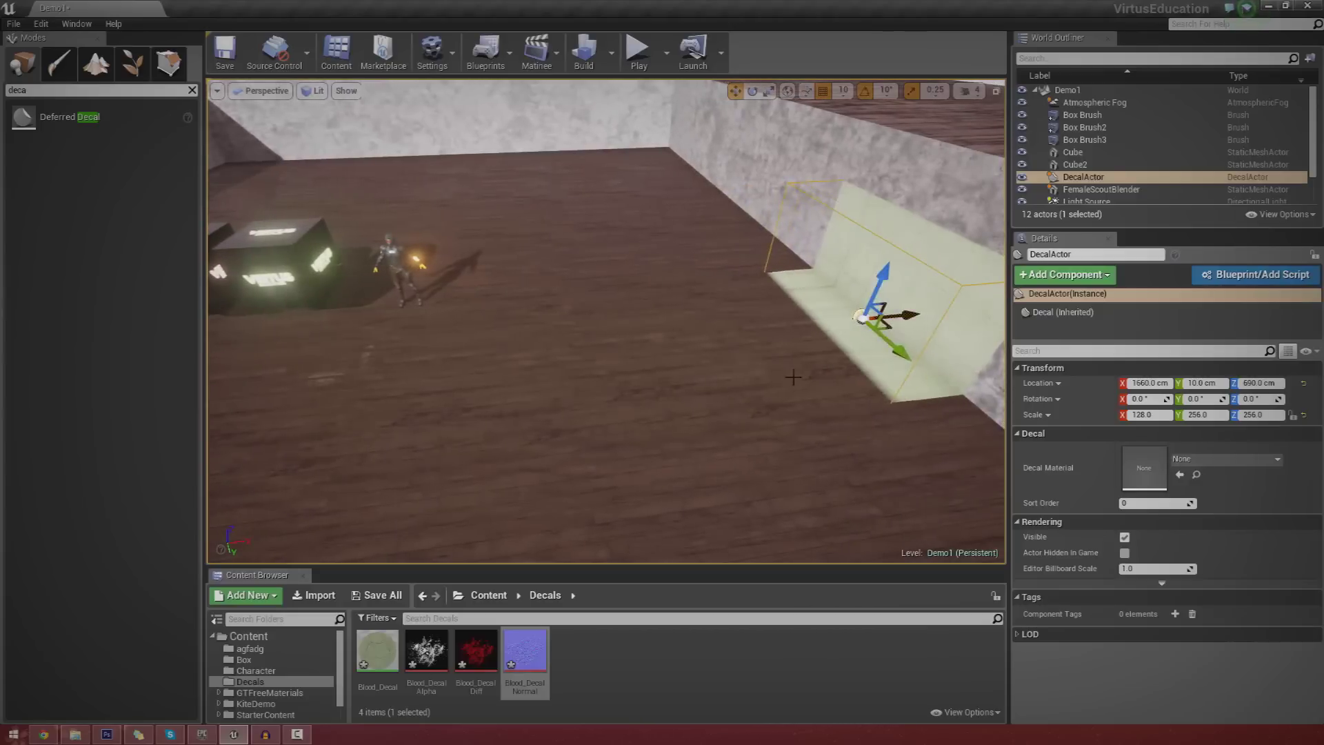
key("w")
right_click_drag(793, 377, 779, 371)
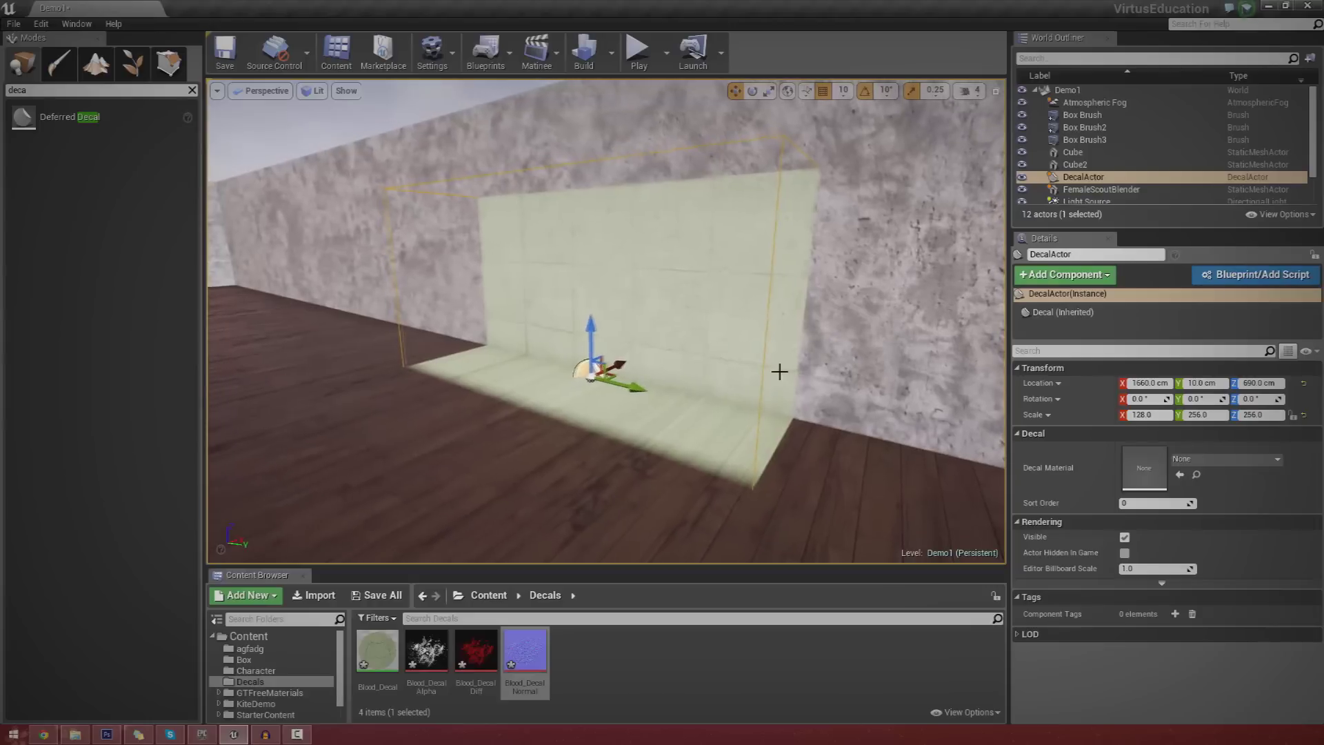
left_click_drag(780, 371, 776, 370, "alt")
left_click_drag(598, 331, 641, 169)
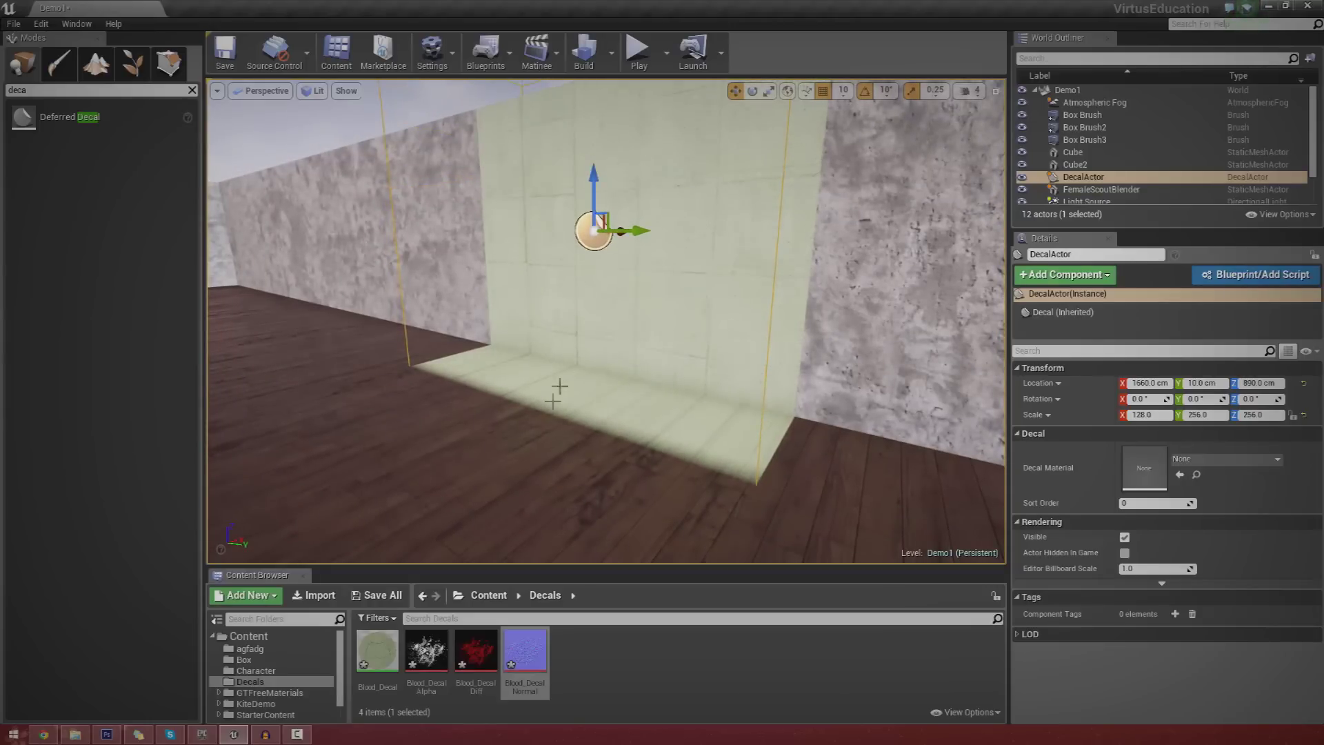
Step: Assign the Blood_Decal material as the decal actor's Decal Material
left_click(379, 660)
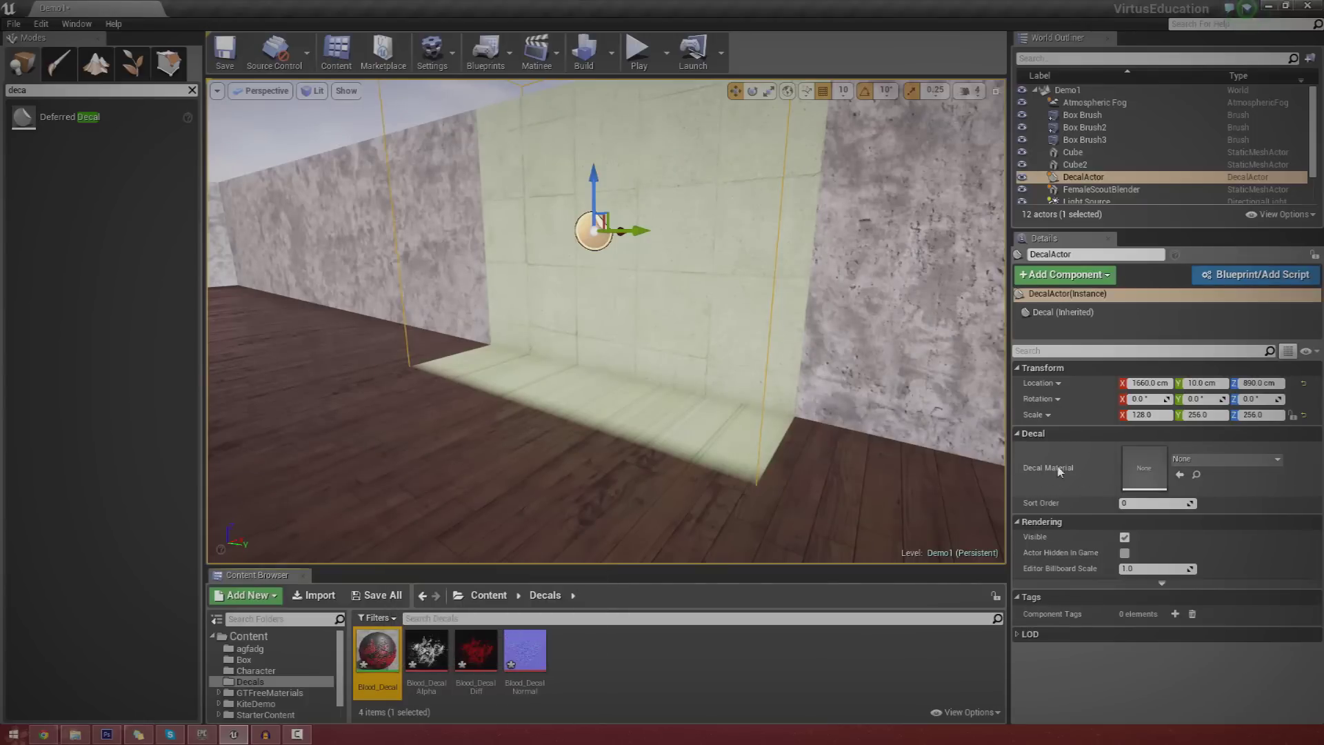
left_click(1180, 476)
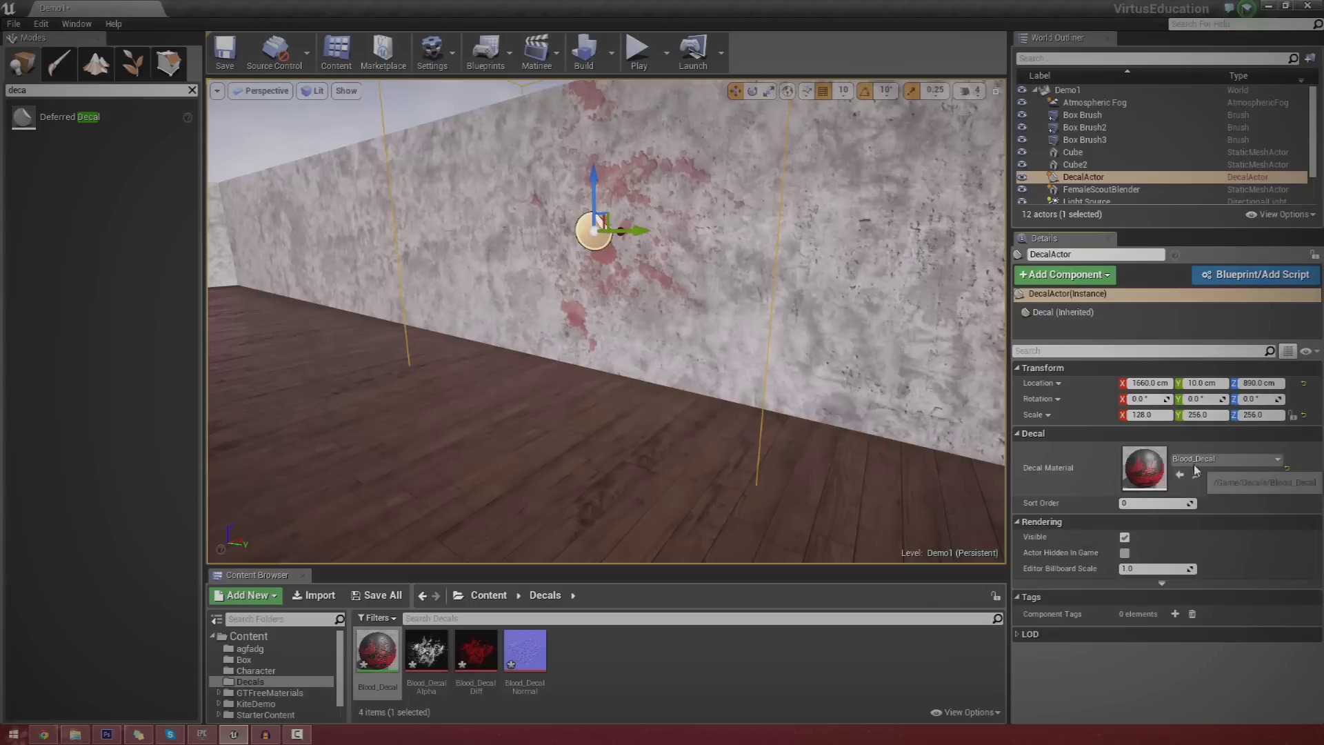
left_click(1226, 458)
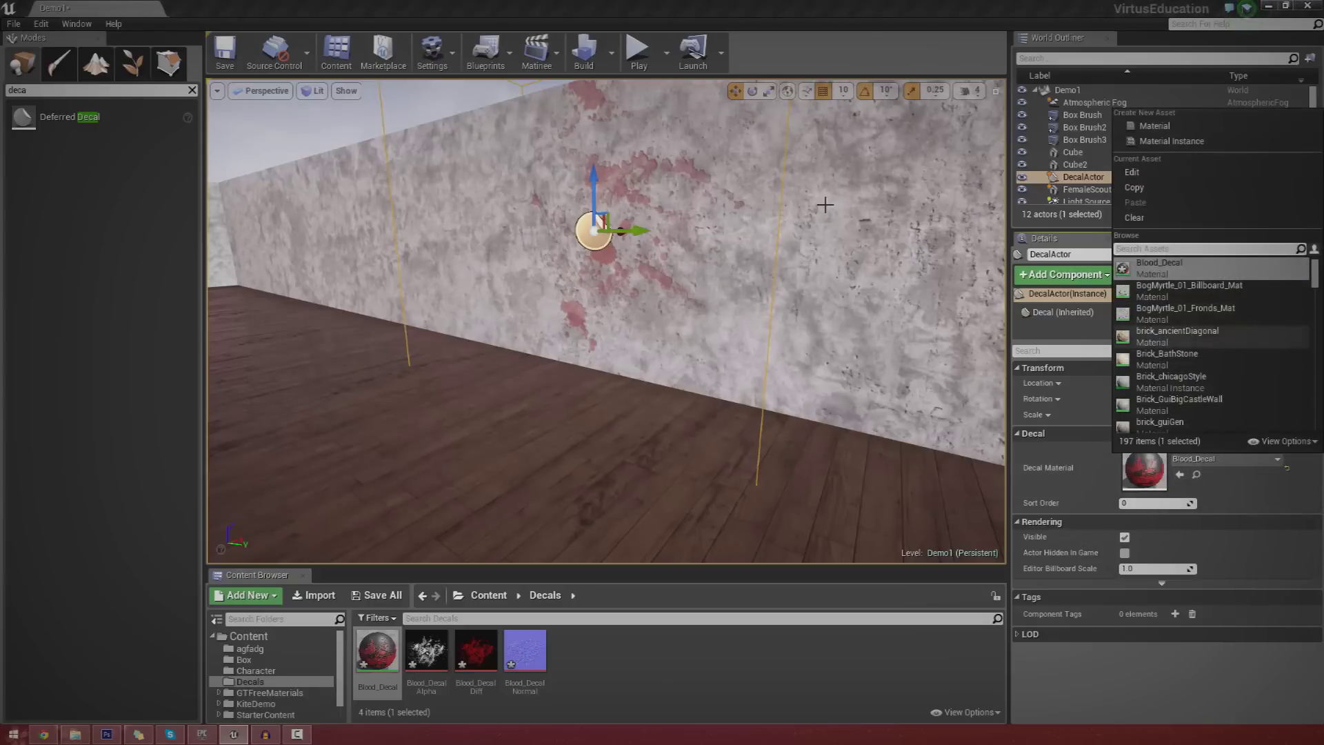
Step: Move the blood decal away from the wall over the open floor, to X 790 cm
right_click_drag(824, 204, 765, 228)
key("w")
key("s")
right_click_drag(754, 348, 754, 348)
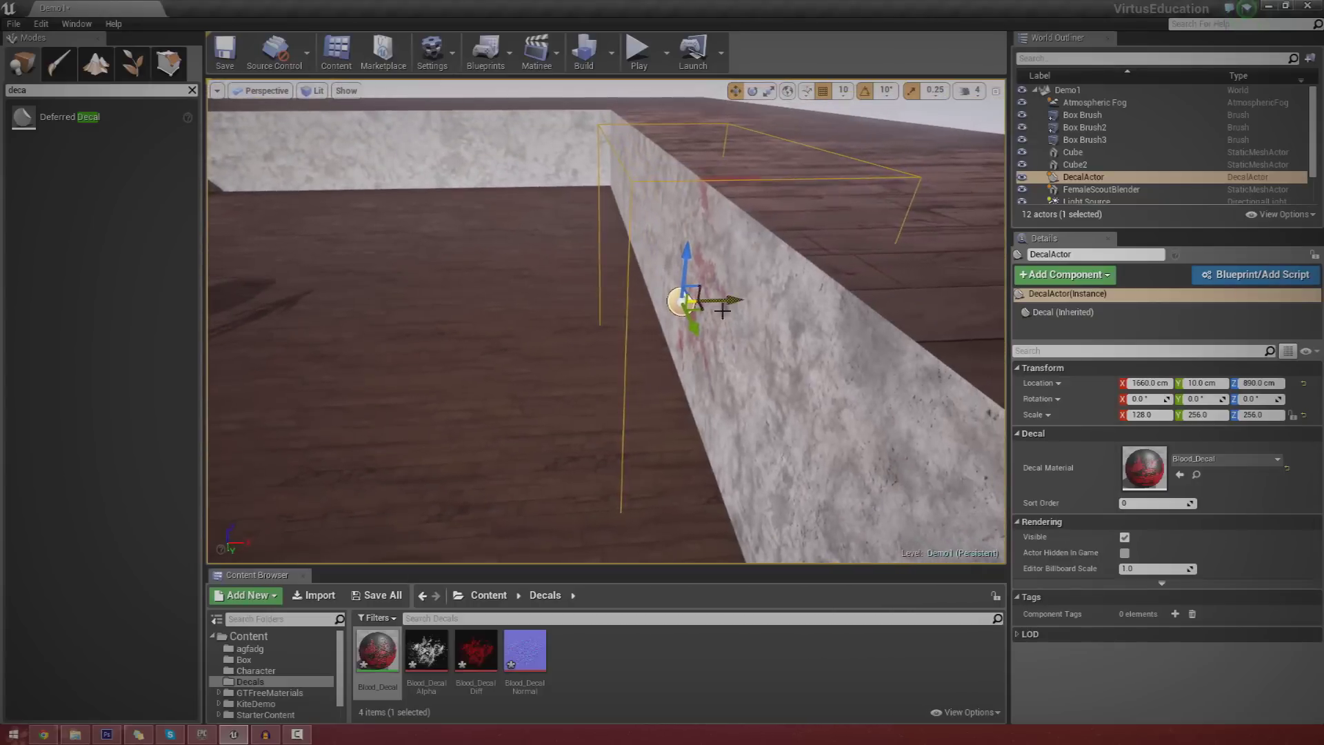
left_click_drag(722, 311, 511, 390, "shift")
Step: Rotate the blood decal to -90° on Y and lower it to Z 770 cm to project onto the floor
left_click(753, 91)
left_click(735, 91)
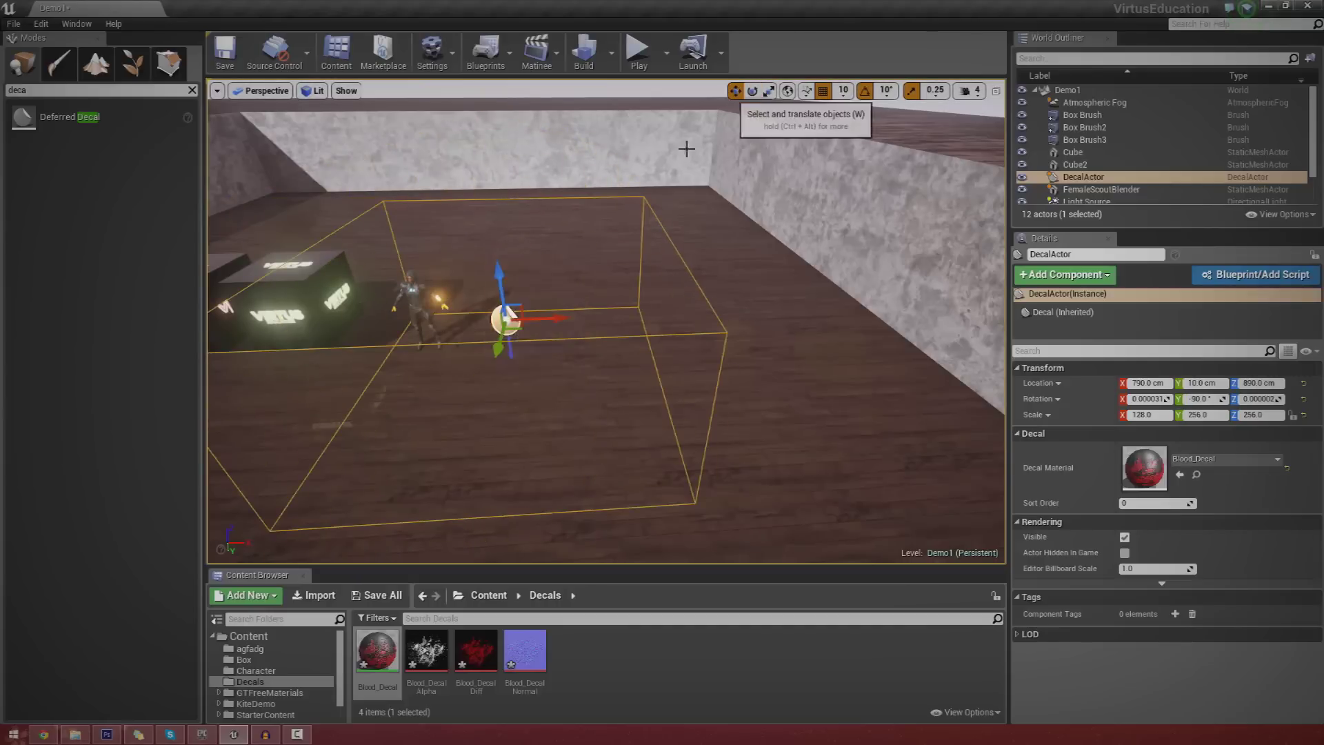
left_click_drag(510, 272, 524, 339)
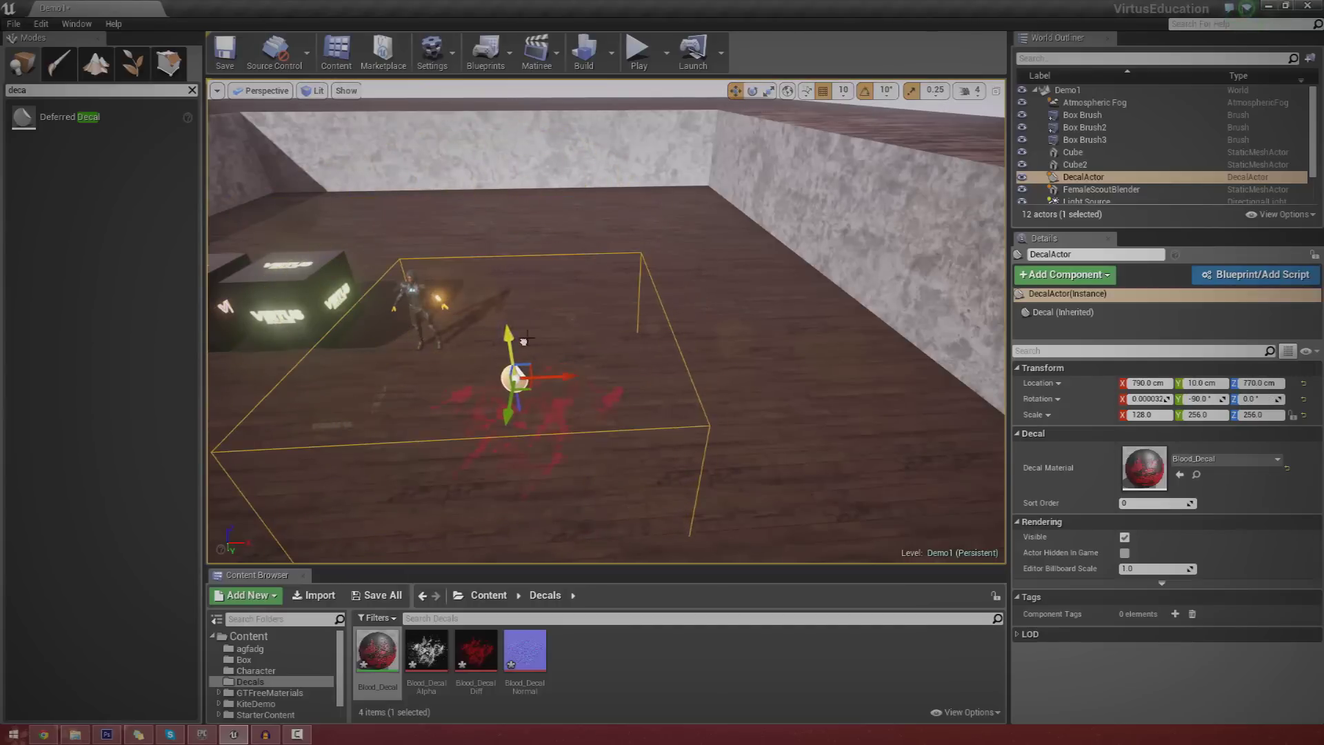
right_click_drag(524, 341, 607, 359)
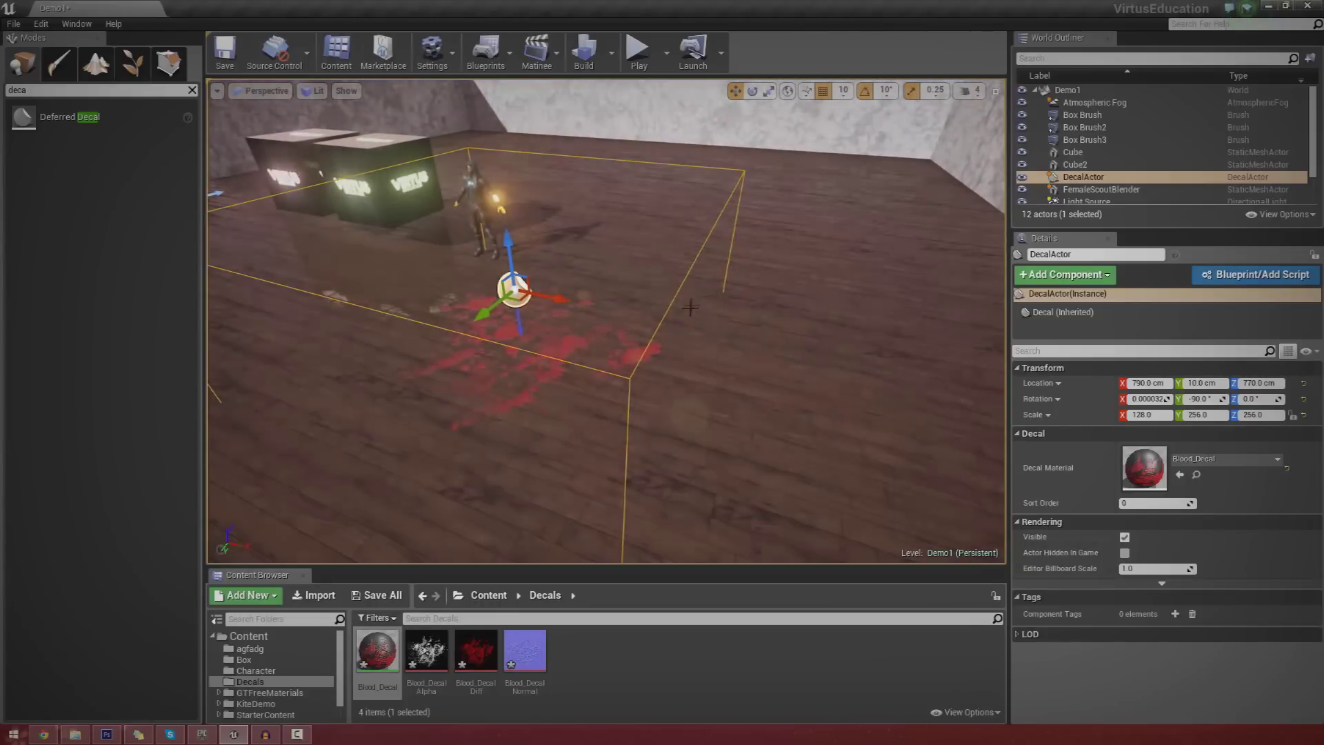
scroll(716, 377, "down", 5)
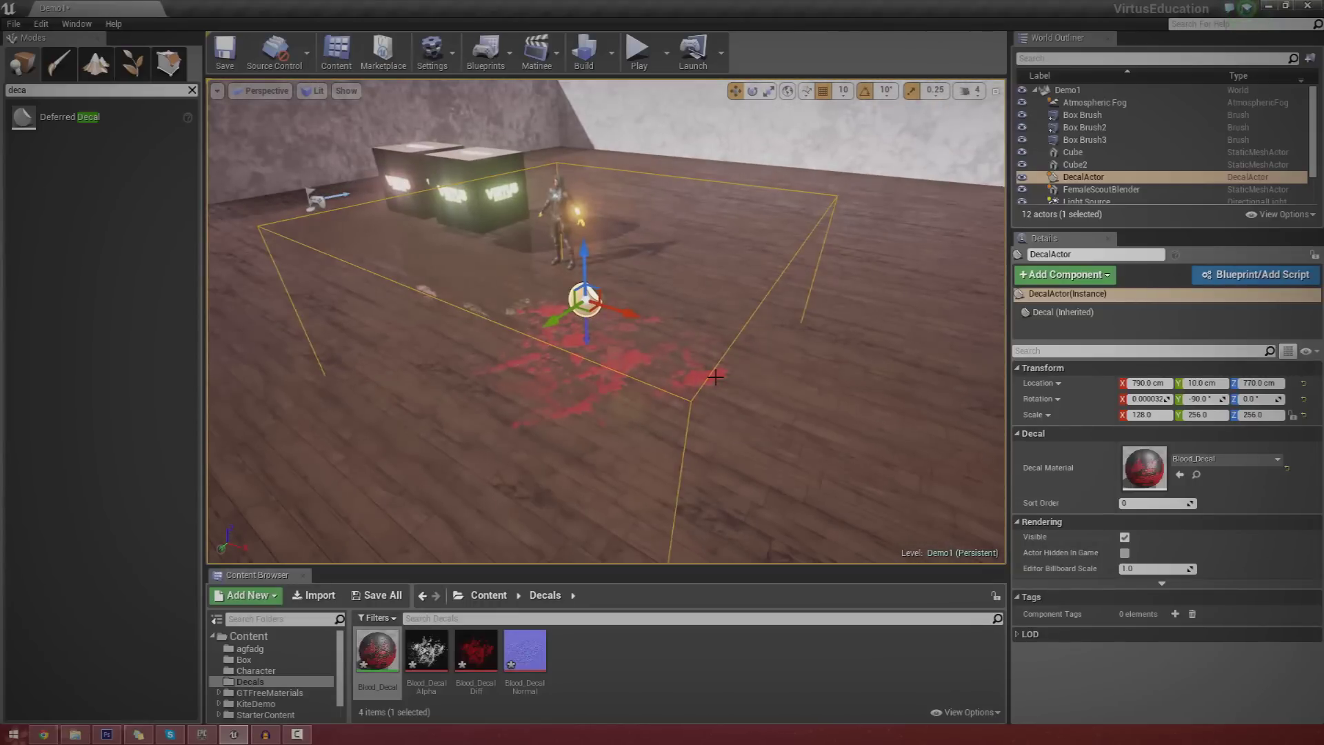